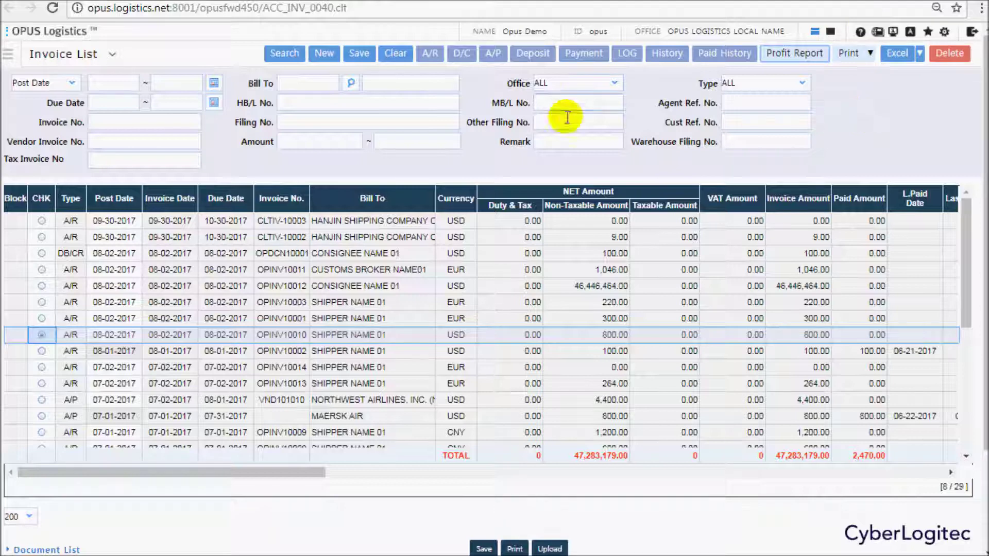
Start a deposit entry for OPINV10010 with DEPOSIT BANK, USD and post date 09-28-2017.
click(535, 60)
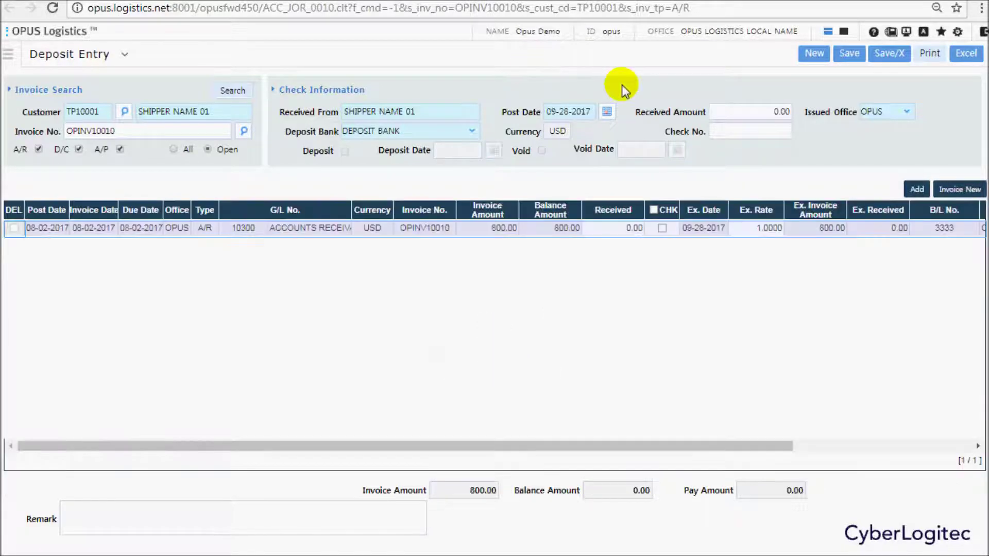
click(187, 129)
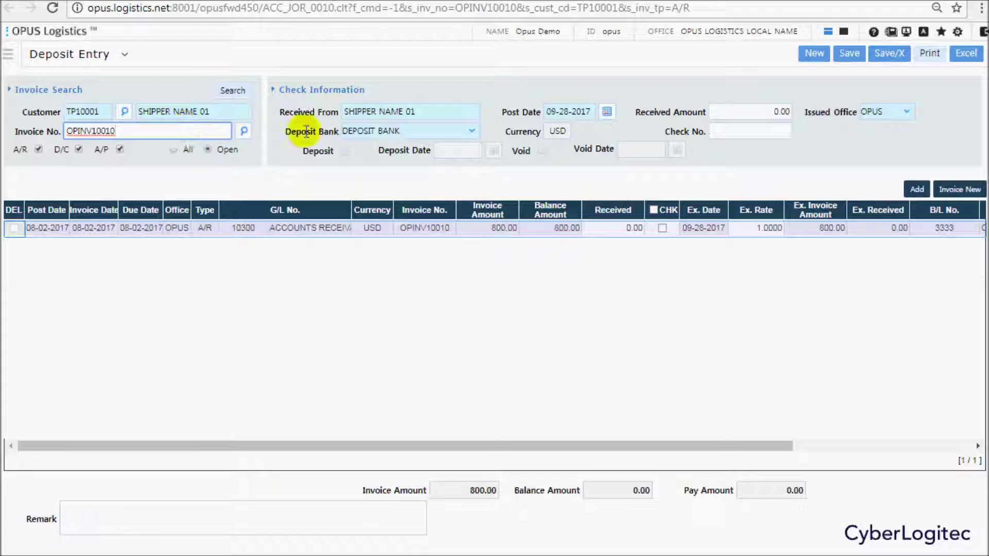
click(410, 133)
click(409, 132)
click(556, 132)
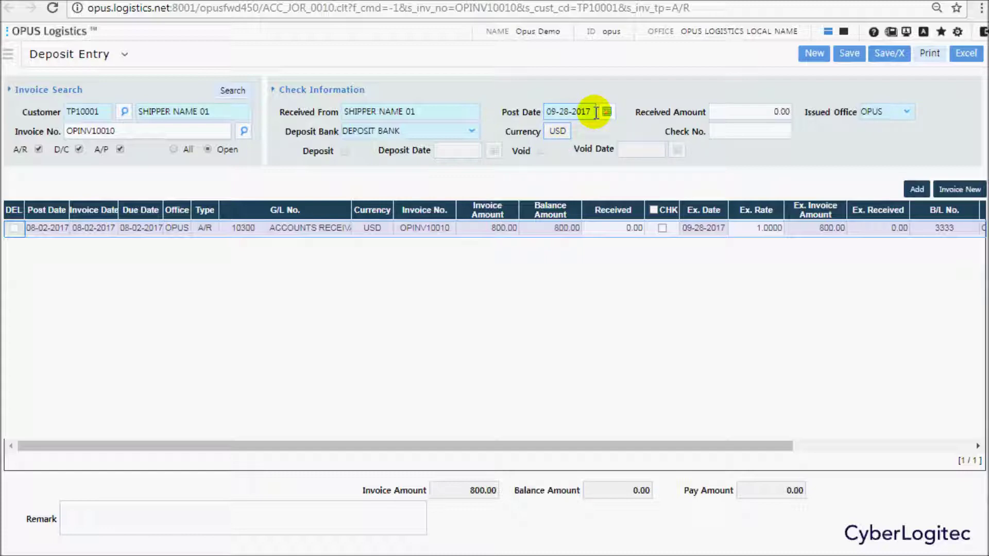
click(624, 230)
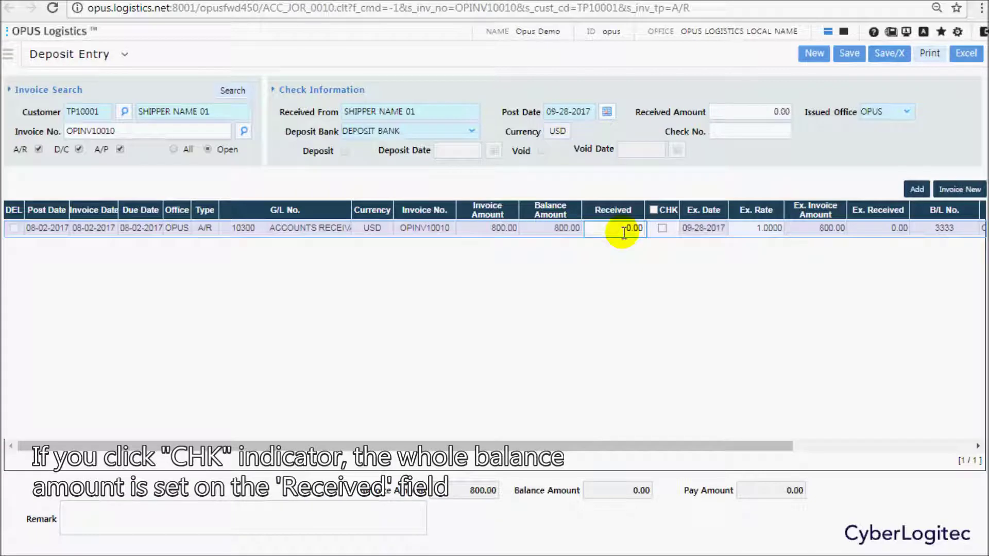
Record 400.00 received of the 800.00 balance on OPINV10010, with a 400.00 check amount.
click(662, 229)
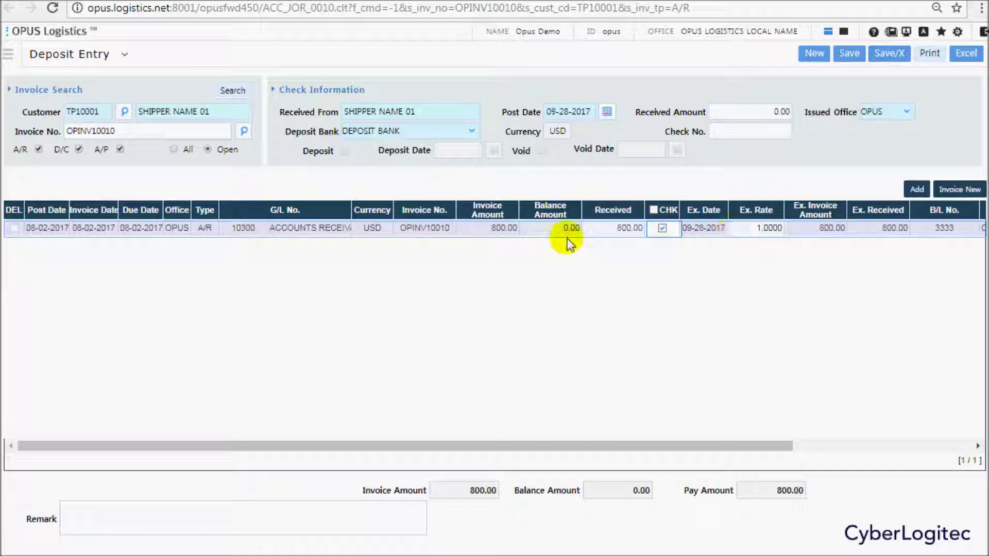
click(631, 227)
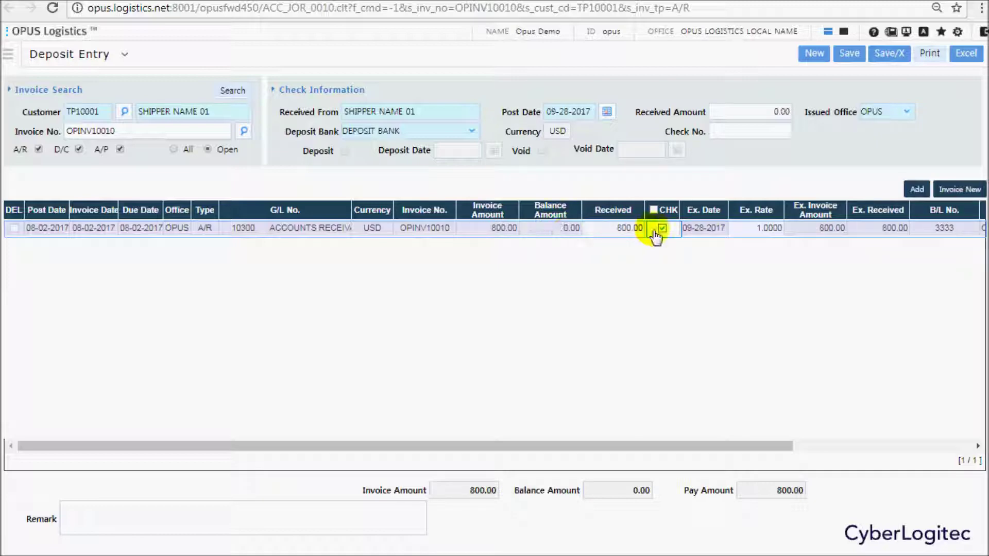
text(400)
key(Return)
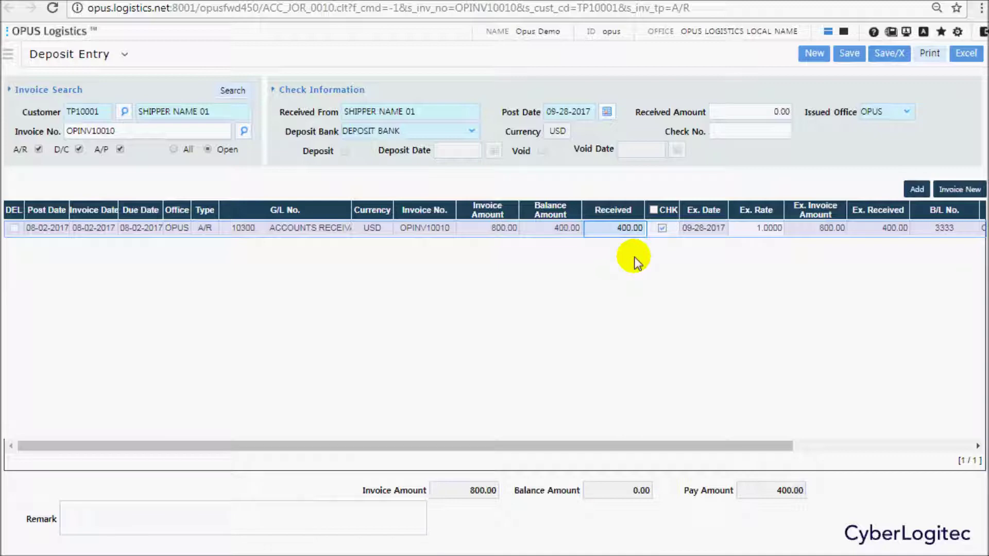
click(755, 112)
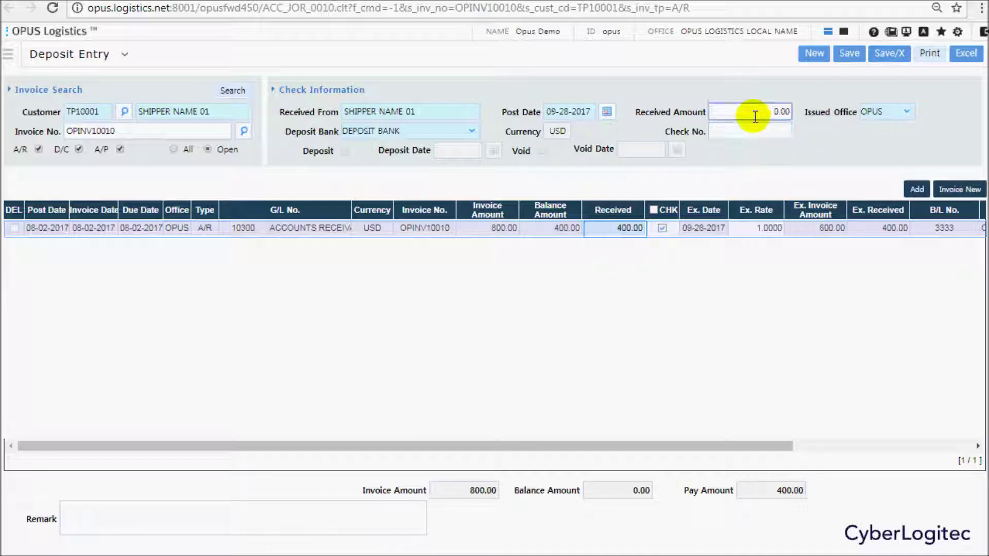
text(40)
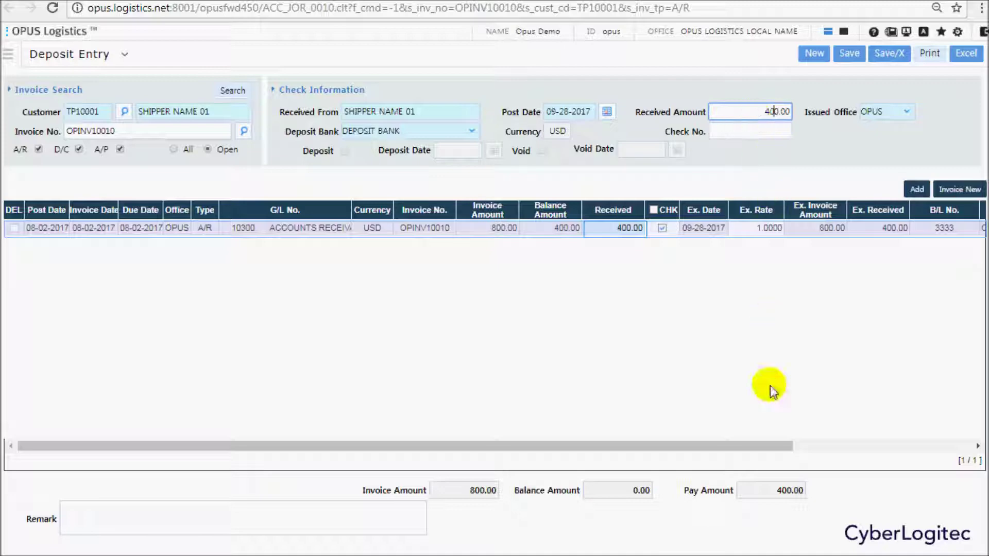
drag(762, 446, 943, 449)
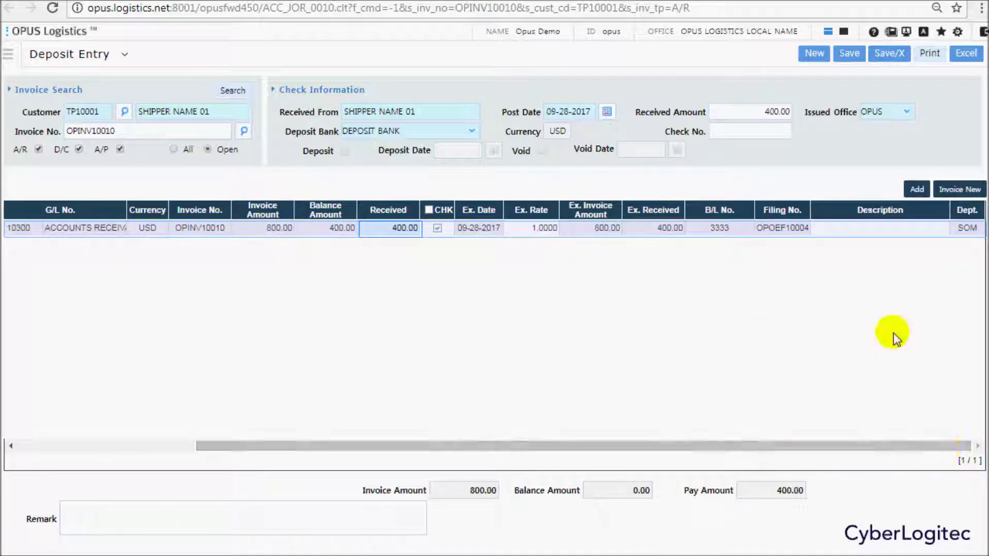
Add the line description 'partial payment(09-28)' and enter the check number.
click(846, 231)
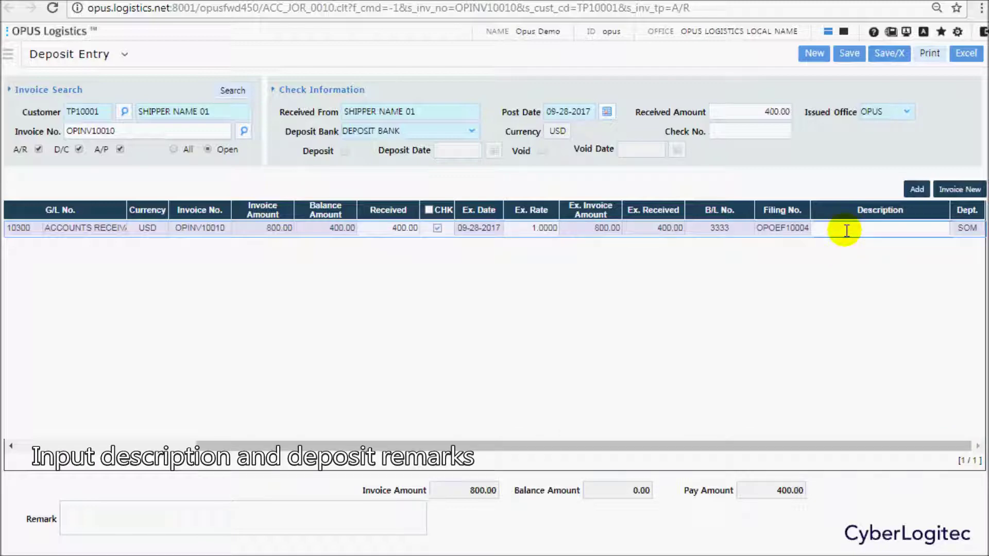
text(partial payment(09-28))
click(768, 132)
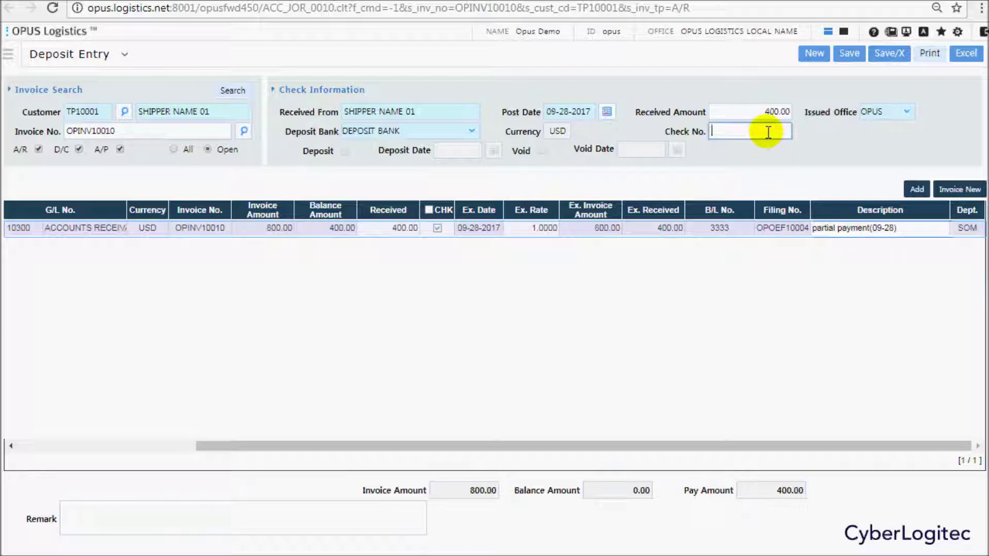
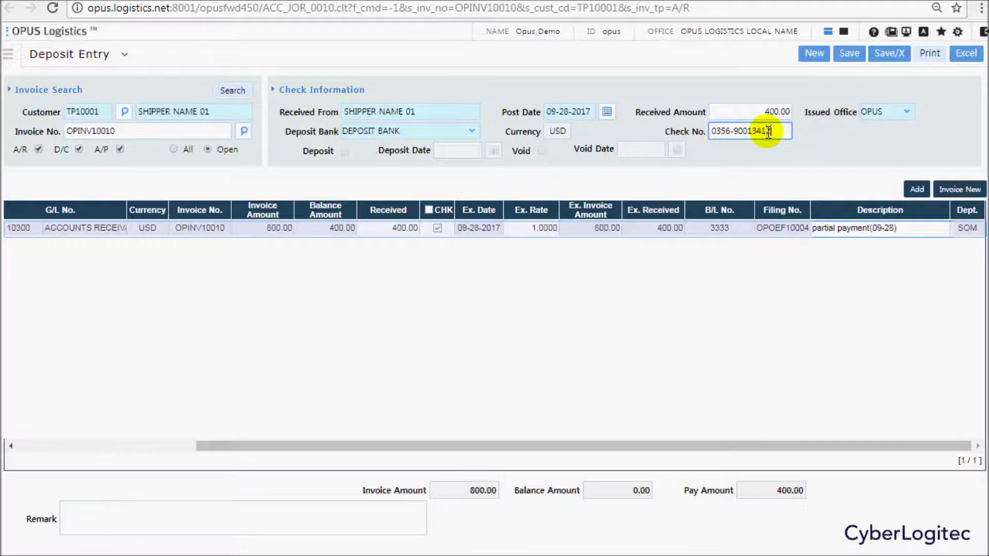
click(846, 134)
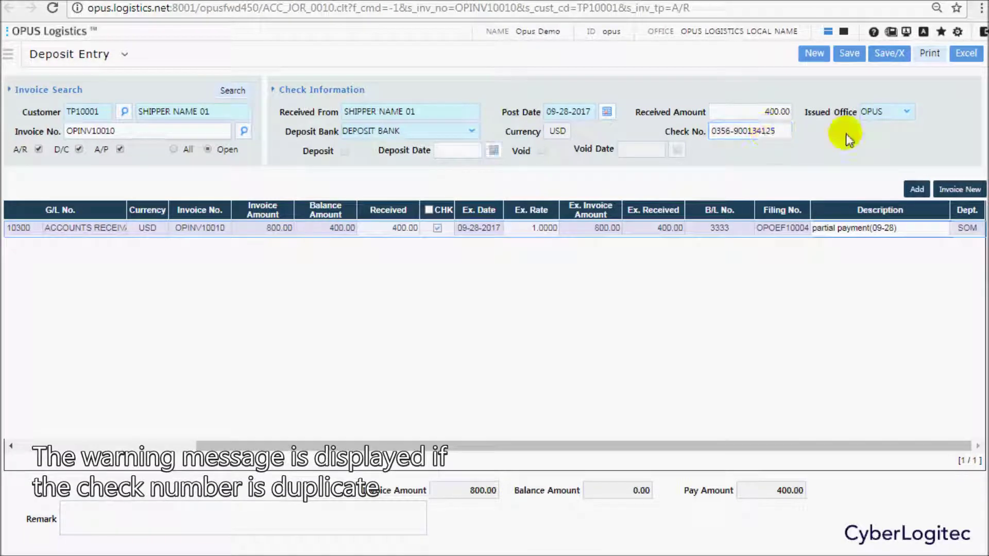
Leave the deposit uncleared, paste the remark PARTIAL PAYMENT(09-28), and save the entry.
click(344, 153)
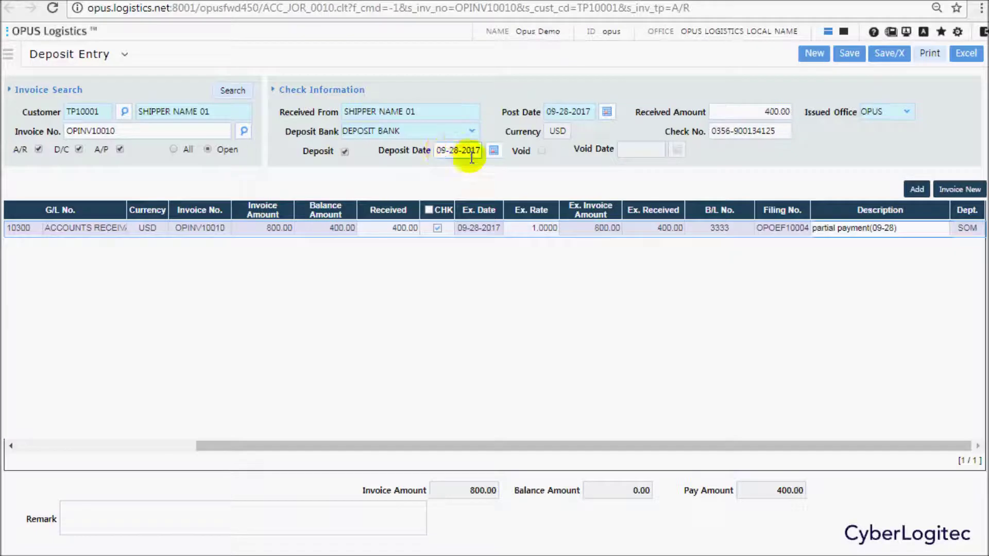
click(345, 153)
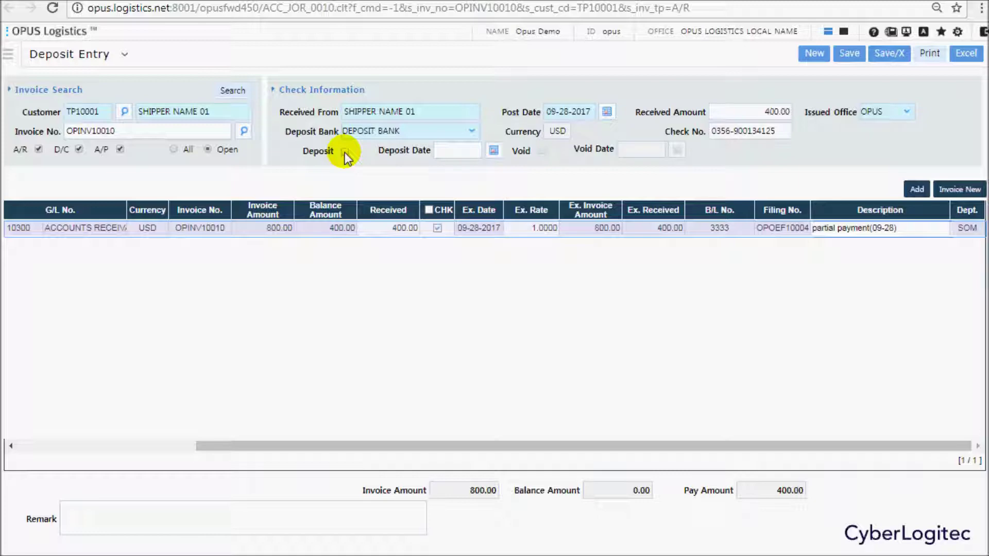
click(233, 509)
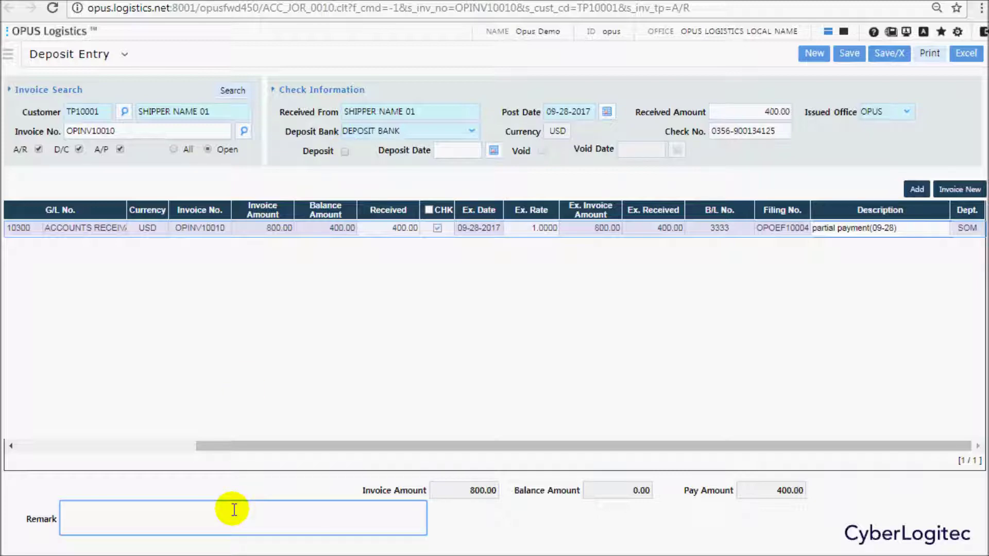
text(PARTIAL PAYMENT(09-28))
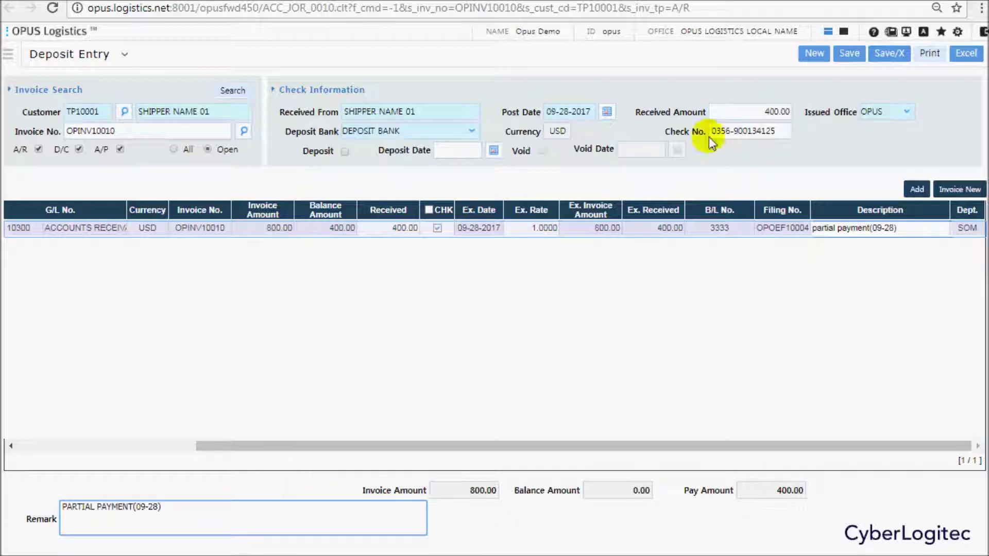
click(855, 66)
Confirm the save and refresh the Invoice List with OPINV10010 selected.
click(560, 95)
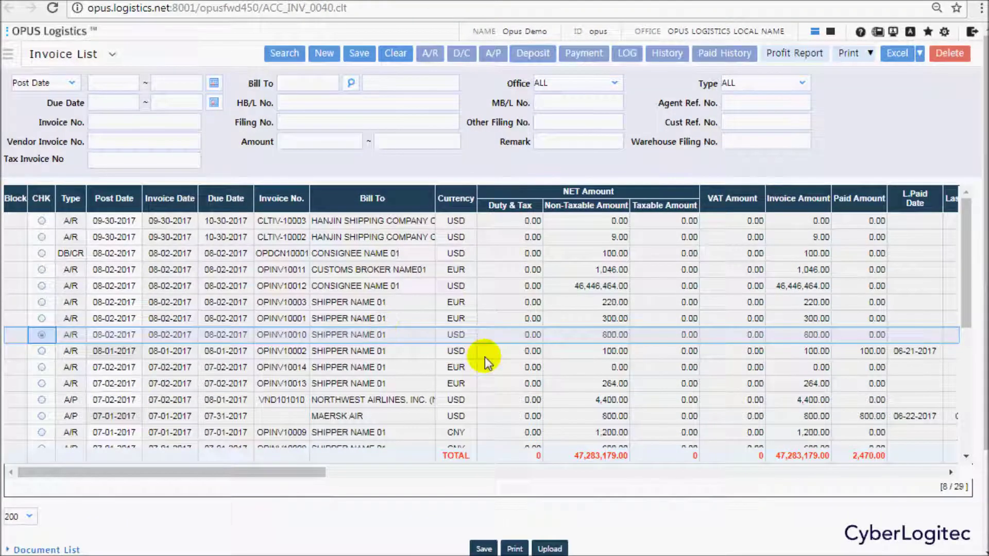
click(617, 338)
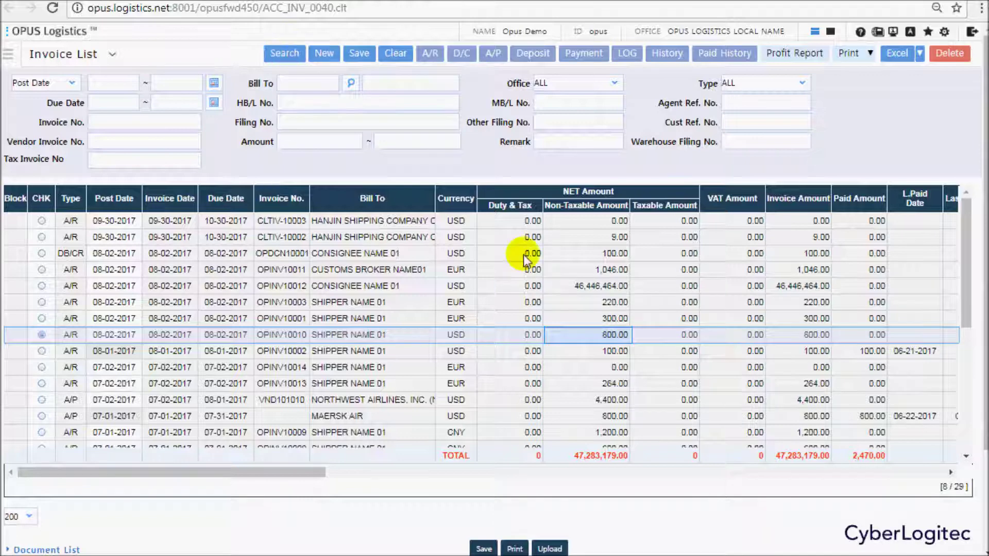
click(303, 63)
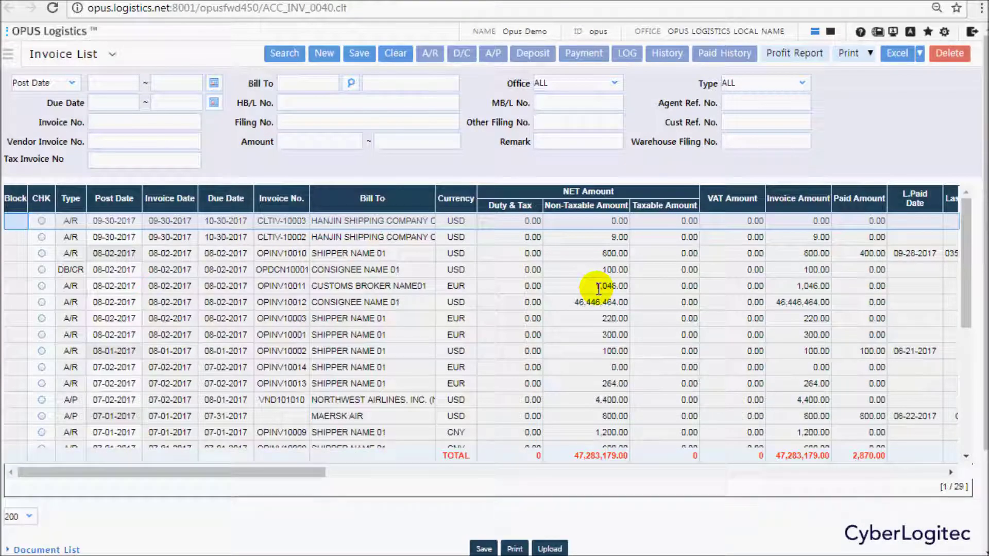
Check OPINV10010's Paid History showing the 400.00 deposit of 800.00, then request the Profit Report.
click(617, 253)
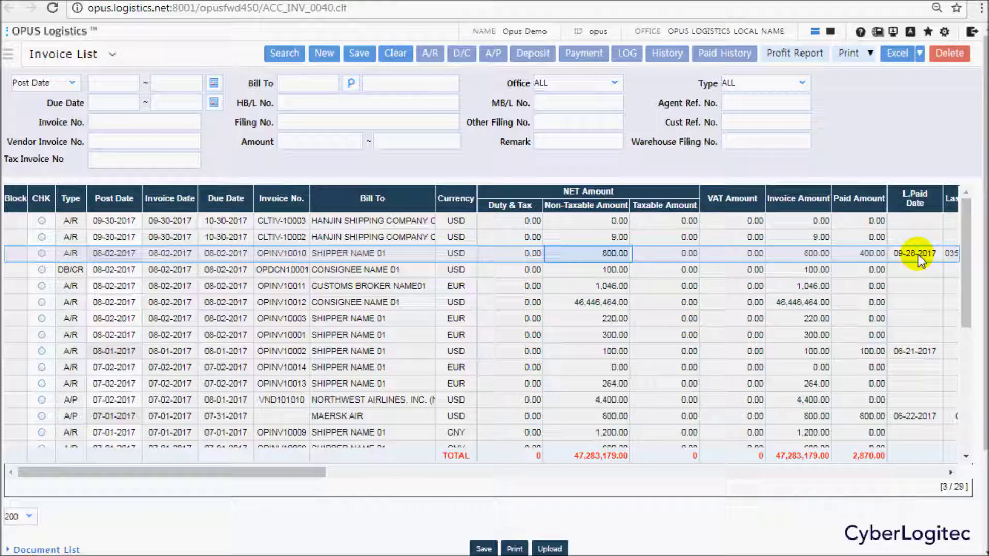
click(723, 57)
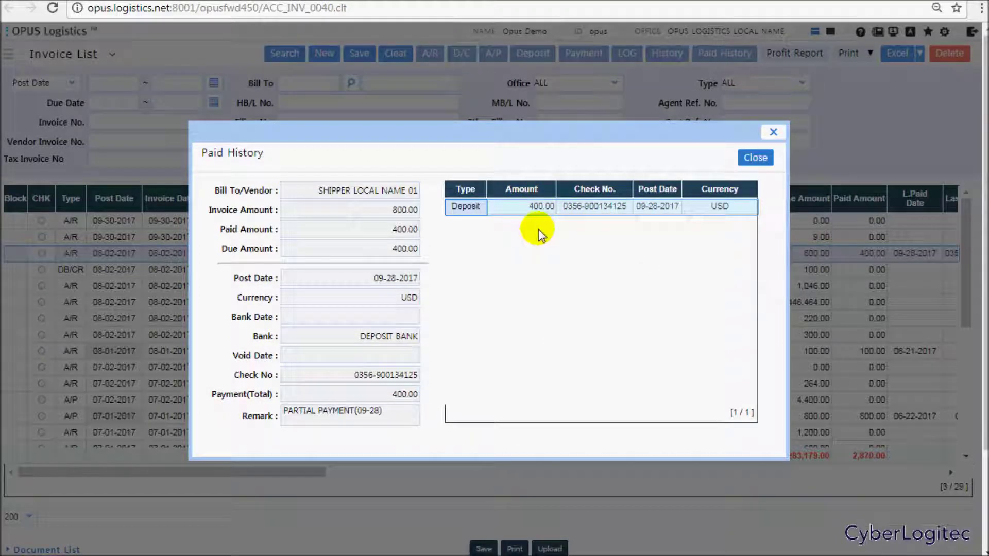
click(756, 156)
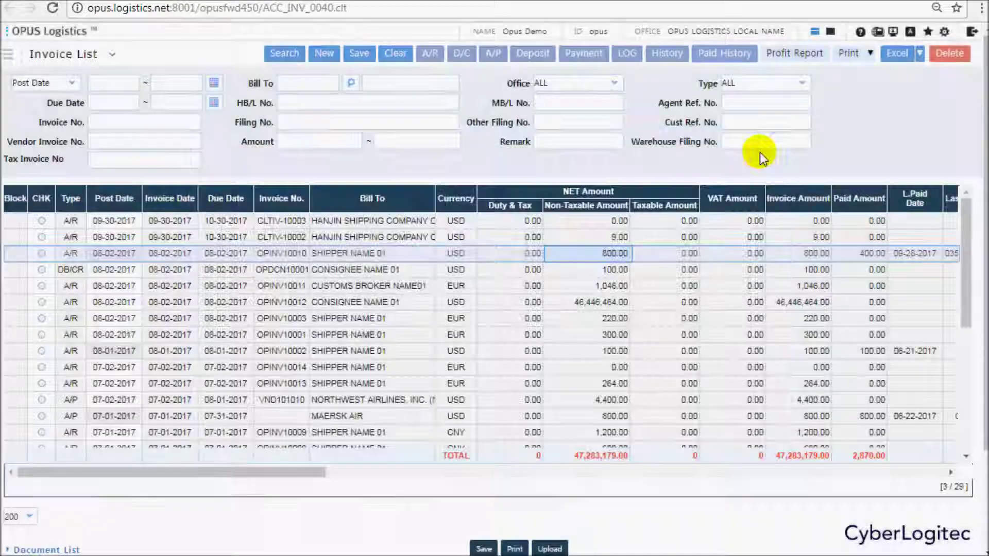
click(789, 54)
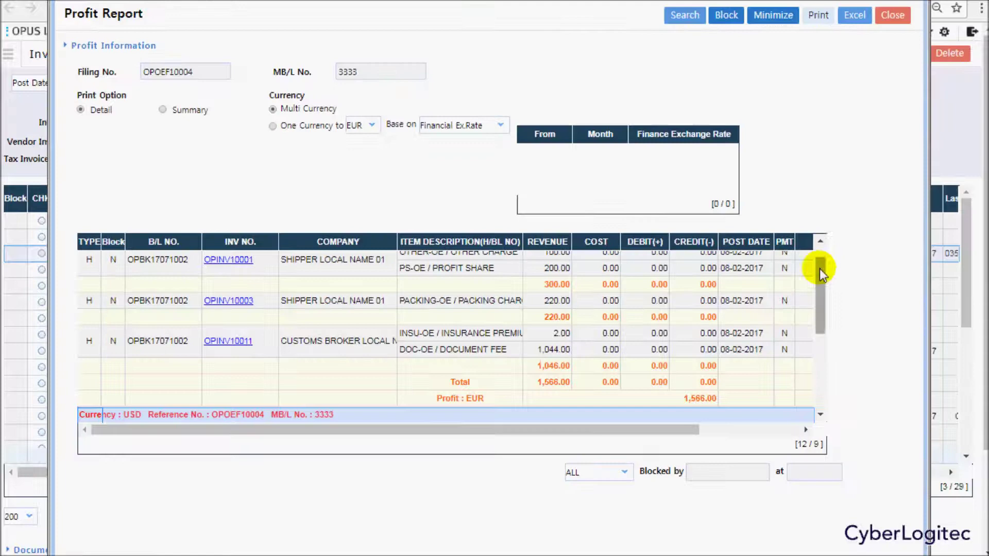
Confirm OPINV10010 shows PMT status P in the profit report's USD group, then close it.
drag(820, 272, 812, 329)
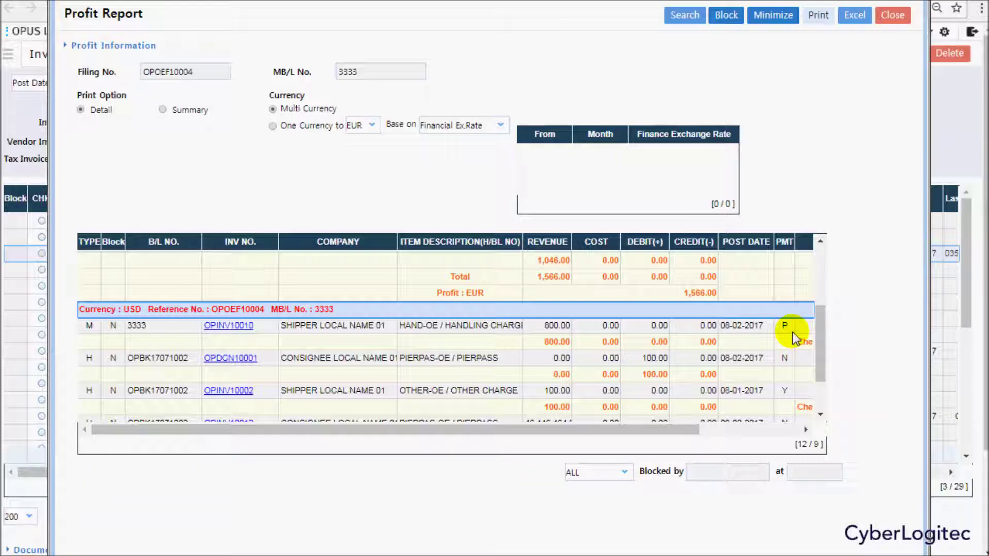
click(892, 16)
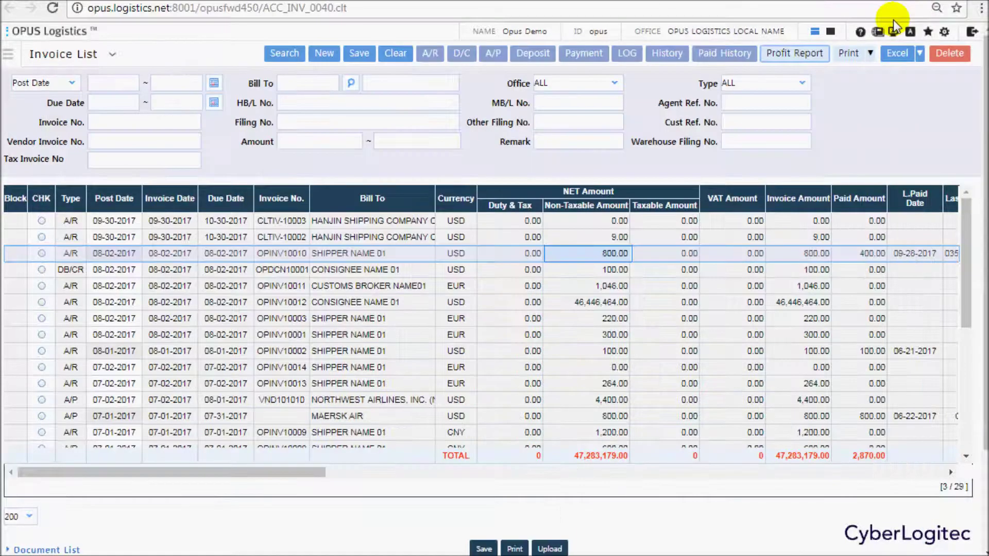
Open a new deposit entry for OPINV10010 applying the remaining 400.00 as the received amount.
click(709, 252)
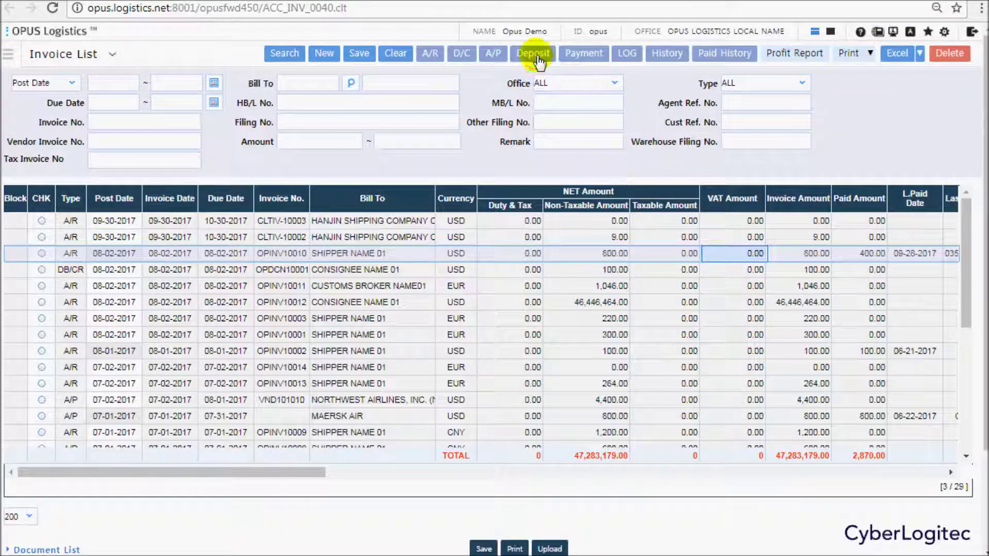
click(535, 54)
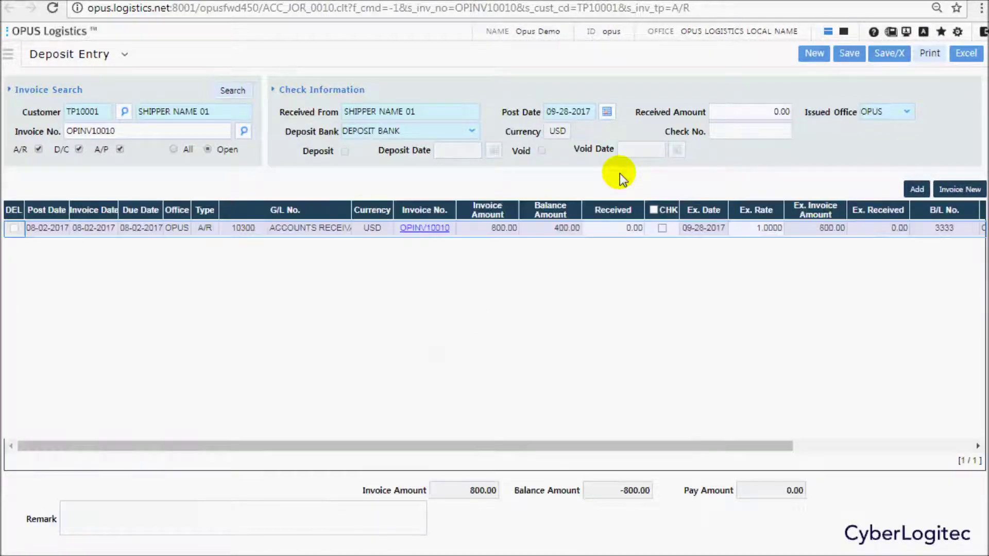
click(660, 230)
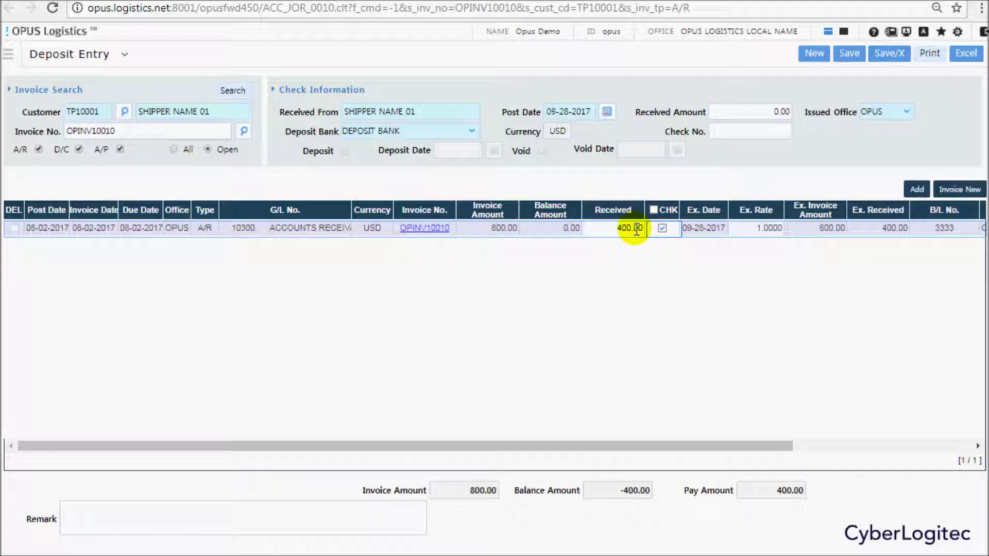
click(773, 113)
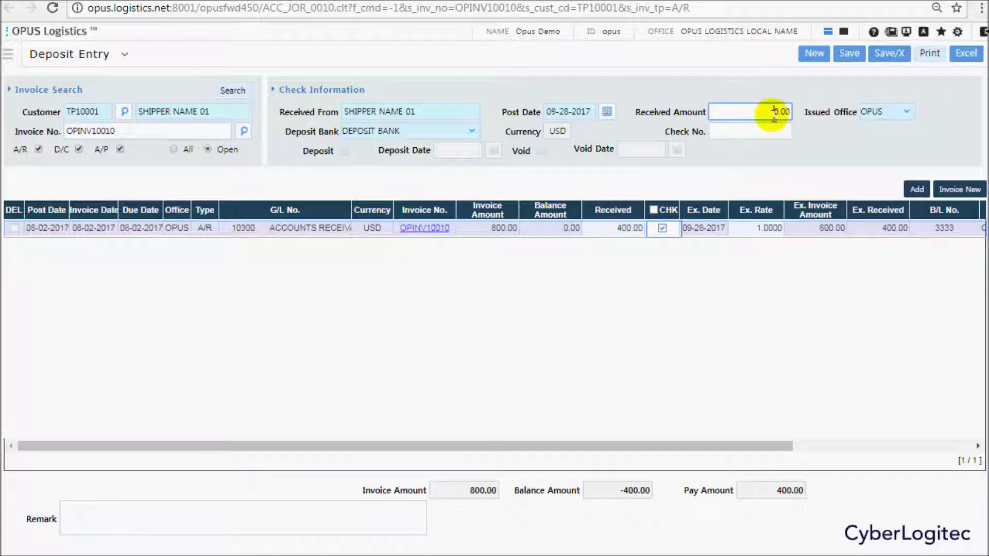
click(773, 112)
click(772, 143)
click(827, 175)
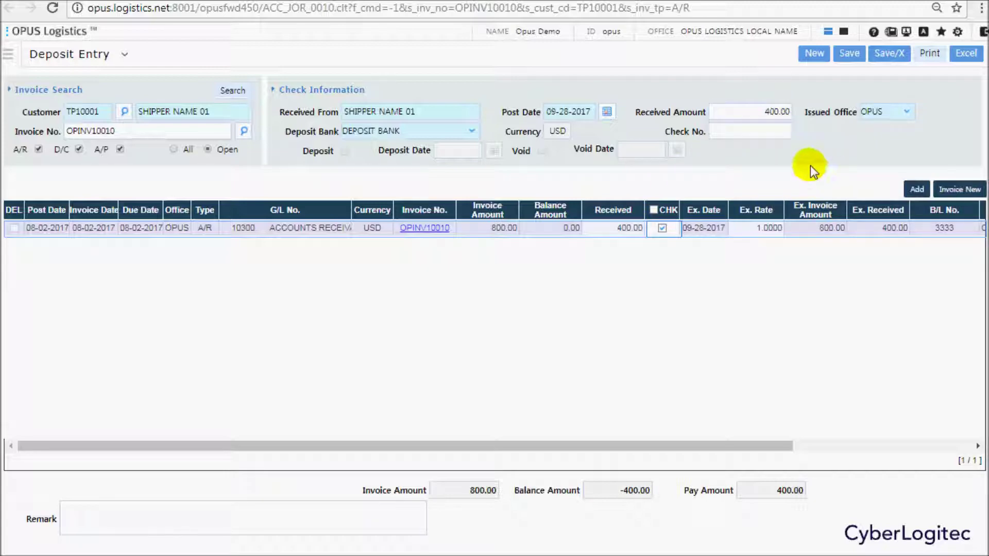
Enter the check number, description 'partial payment(09-28)' and remark 'PARTIAL PAYMENT(09-28)'.
click(757, 132)
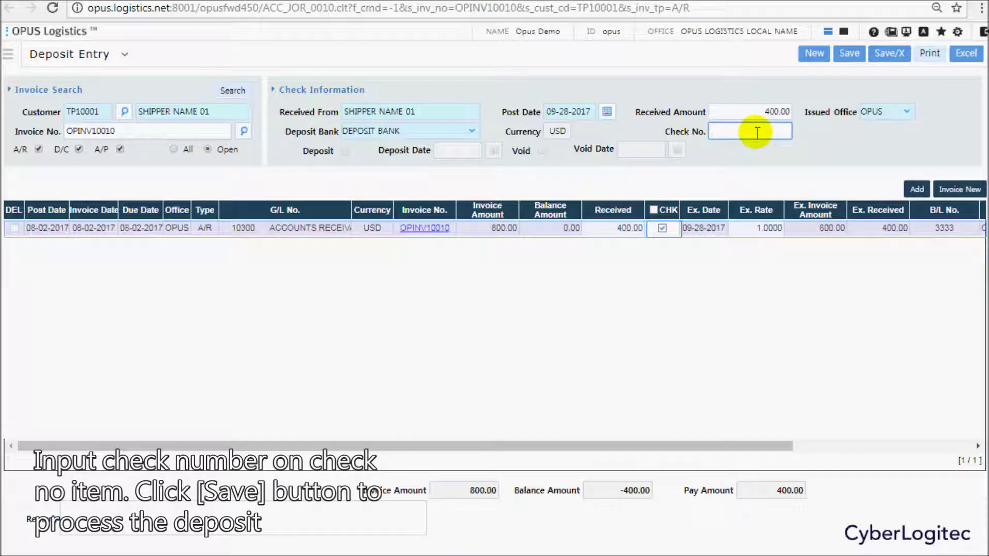
text(0356-900134205)
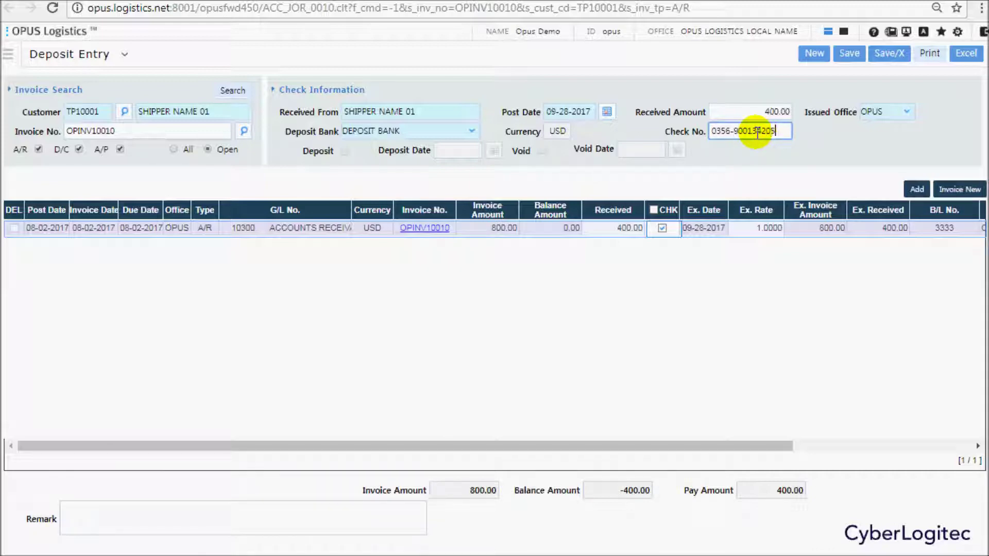
drag(771, 445, 970, 447)
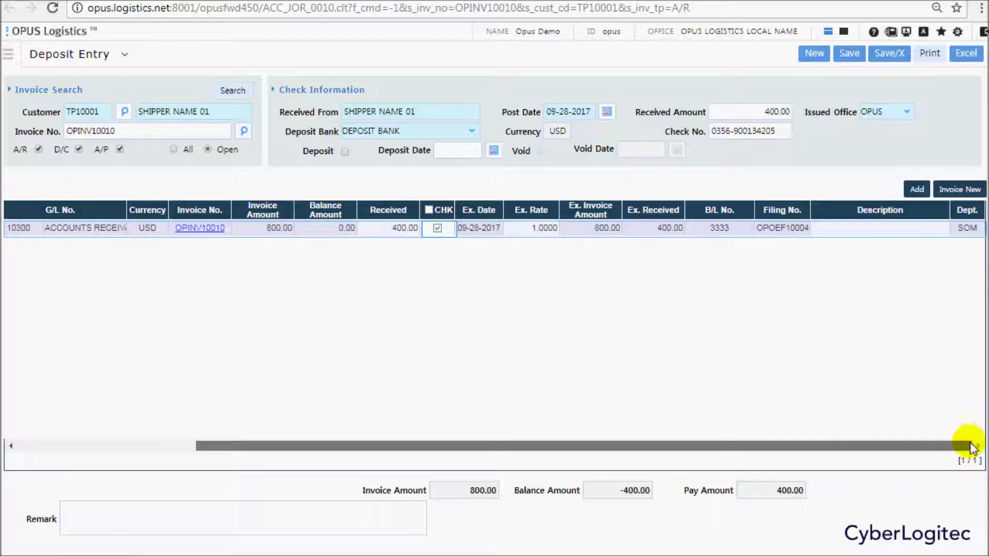
click(853, 227)
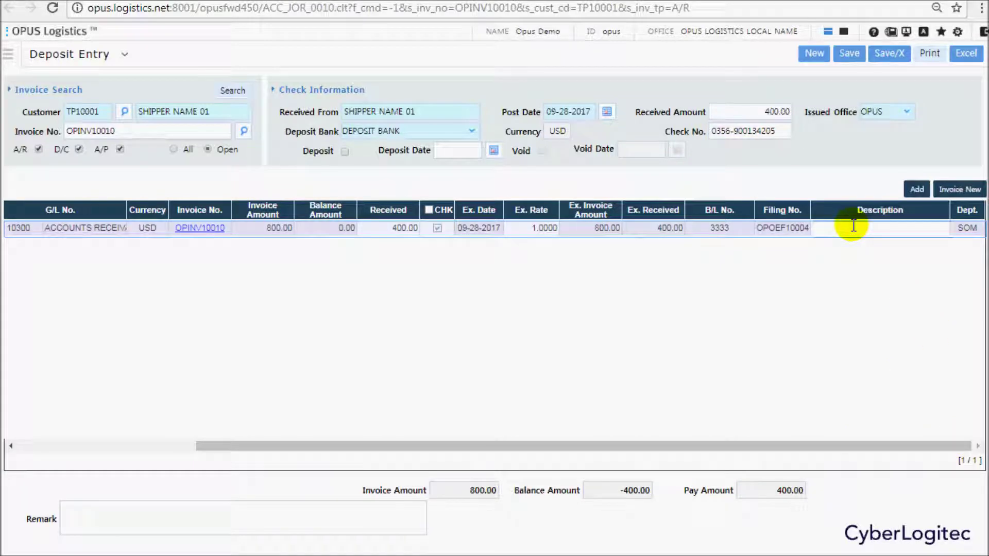
text(partial payment(09-28))
click(231, 515)
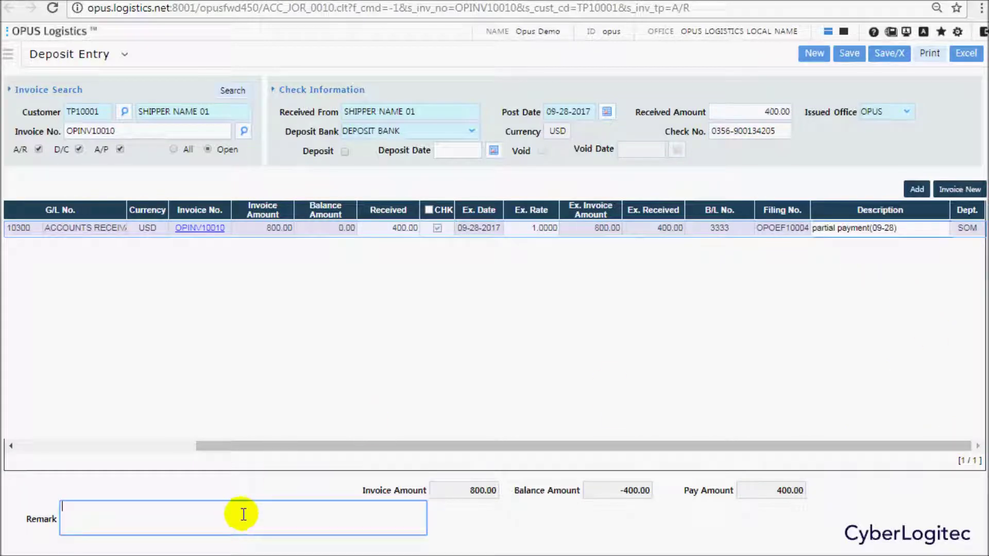
text(PARTIAL PAYMENT(09-28))
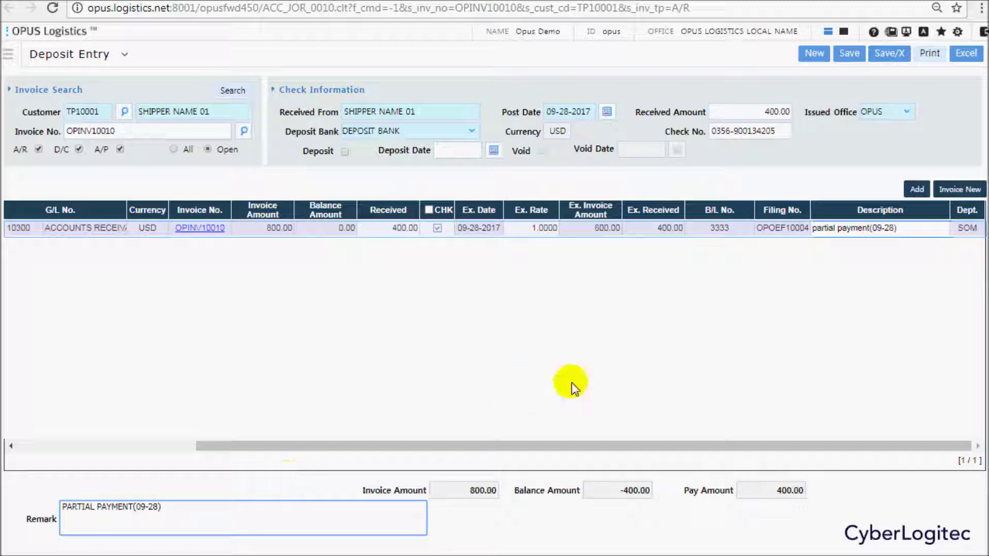
click(570, 384)
drag(557, 435, 304, 449)
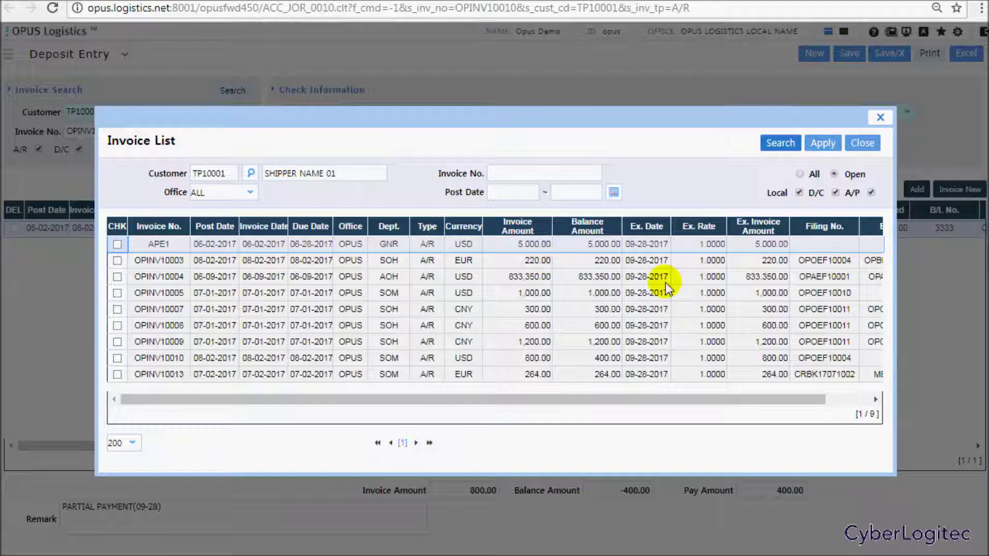
Add invoices OPINV10004, OPINV10005 and OPINV10008 to the deposit.
click(374, 281)
click(296, 296)
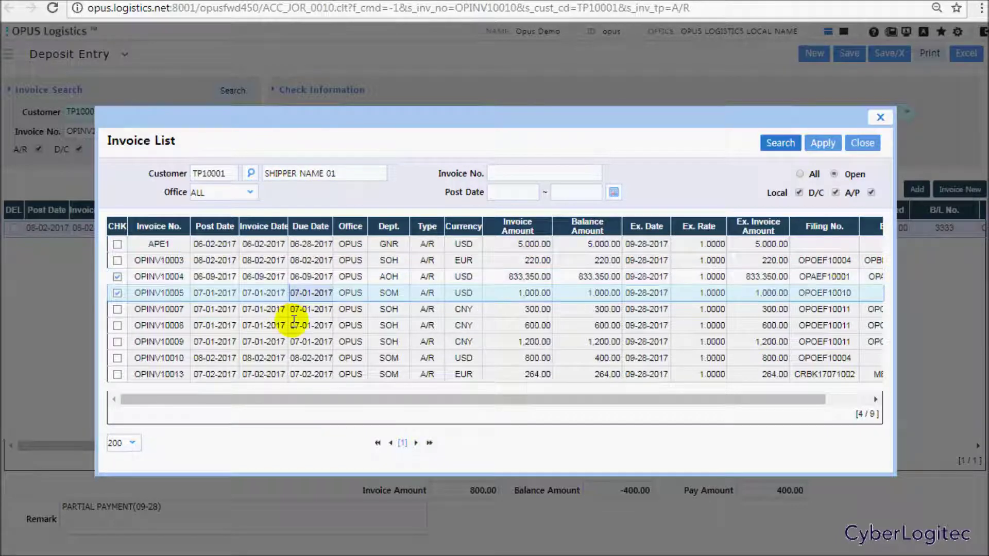
click(296, 325)
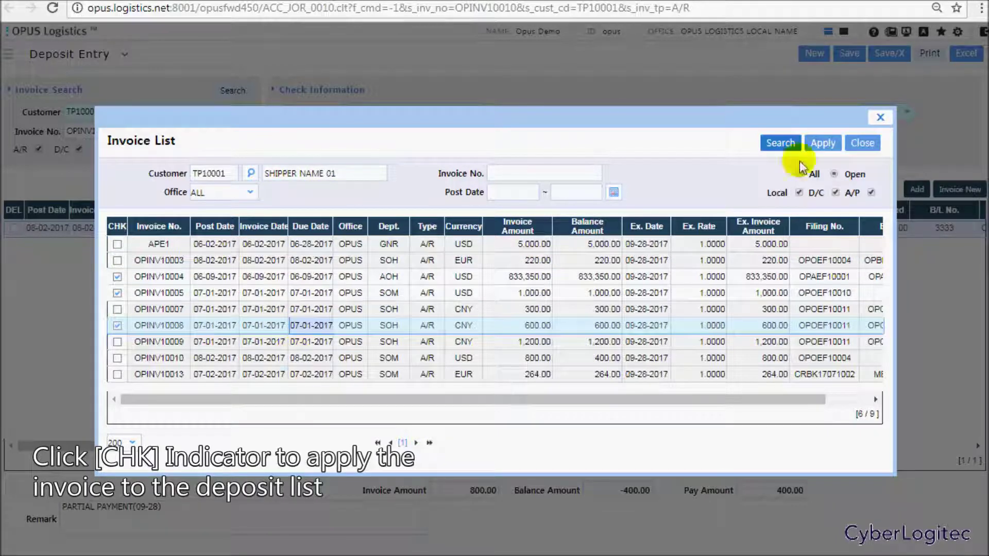
click(821, 145)
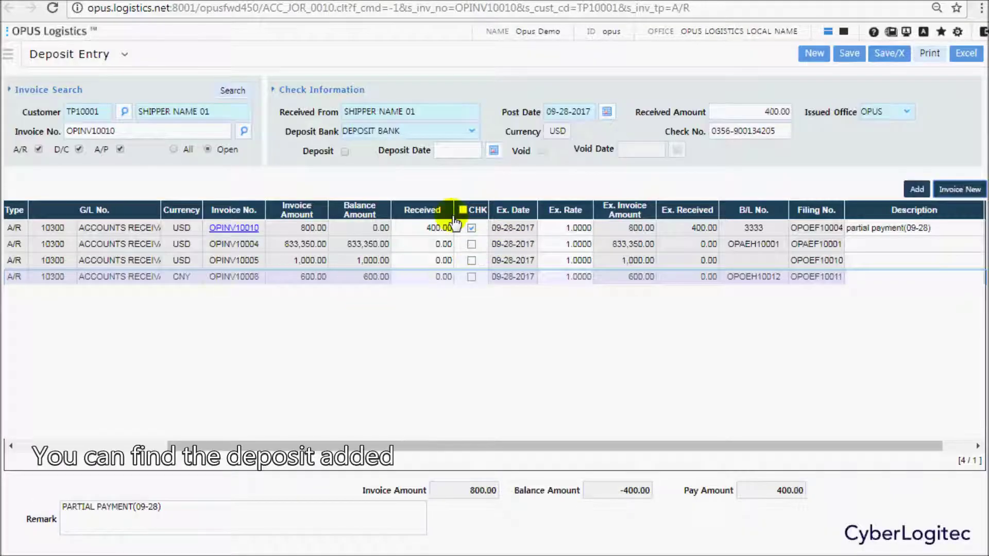
drag(353, 444, 143, 442)
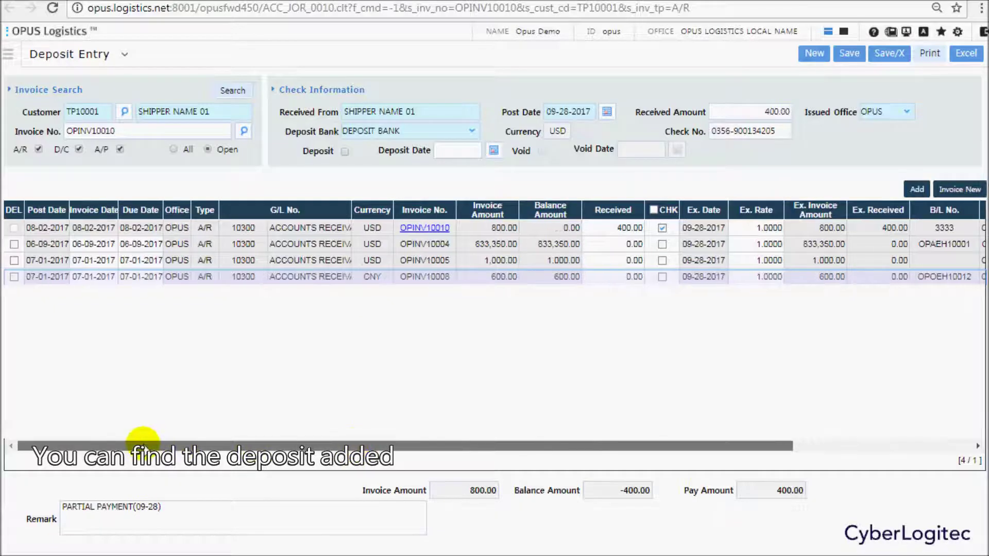
Delete the three added invoices, leaving only OPINV10010, and save the deposit.
click(14, 276)
click(14, 260)
click(15, 245)
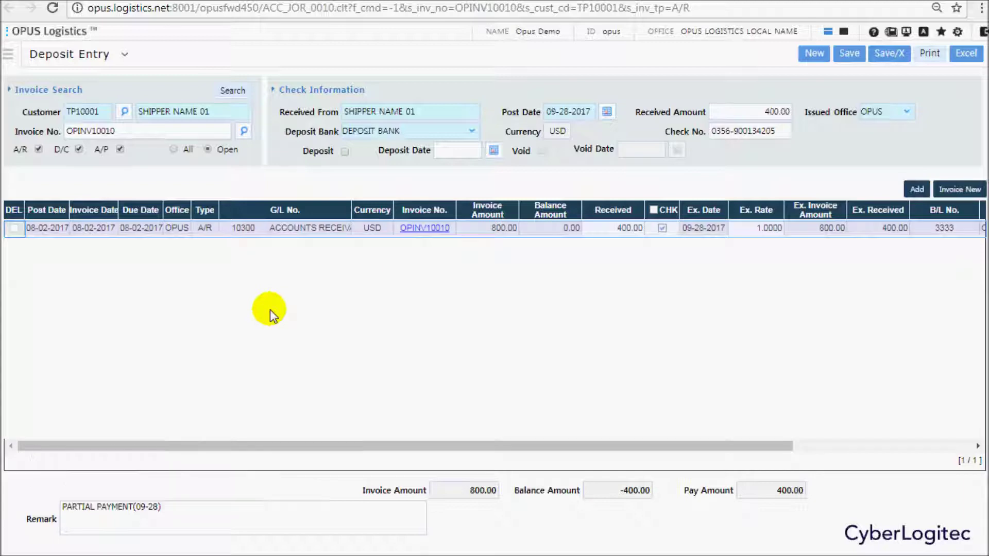
key(ctrl+s)
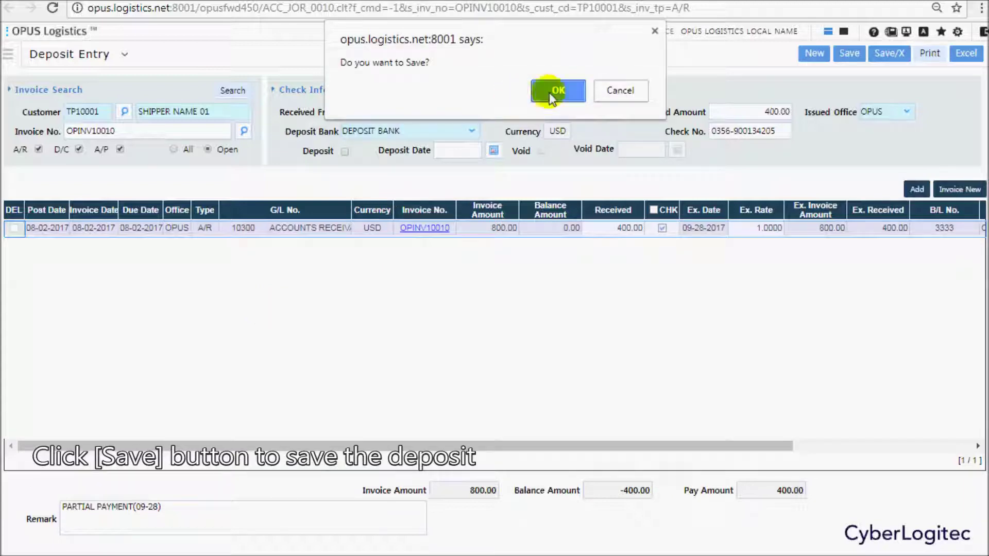
click(549, 92)
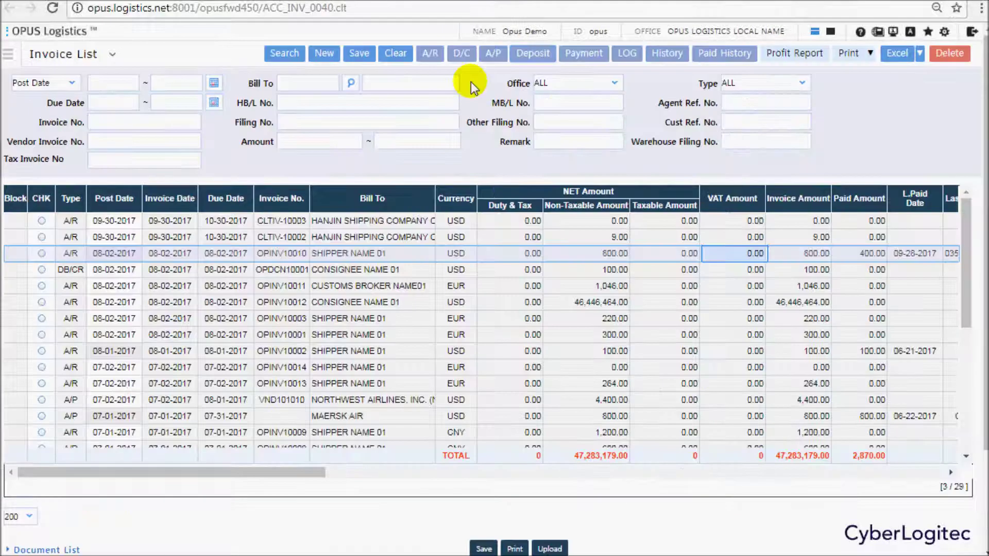
Refresh the list, confirm OPINV10010 shows 800.00 paid, and review both 400.00 deposits.
click(285, 53)
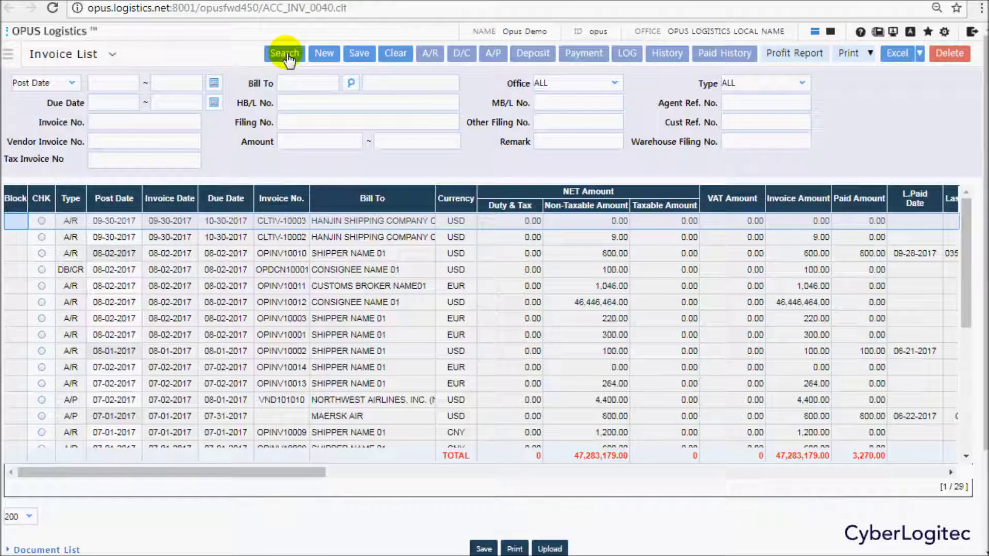
click(611, 254)
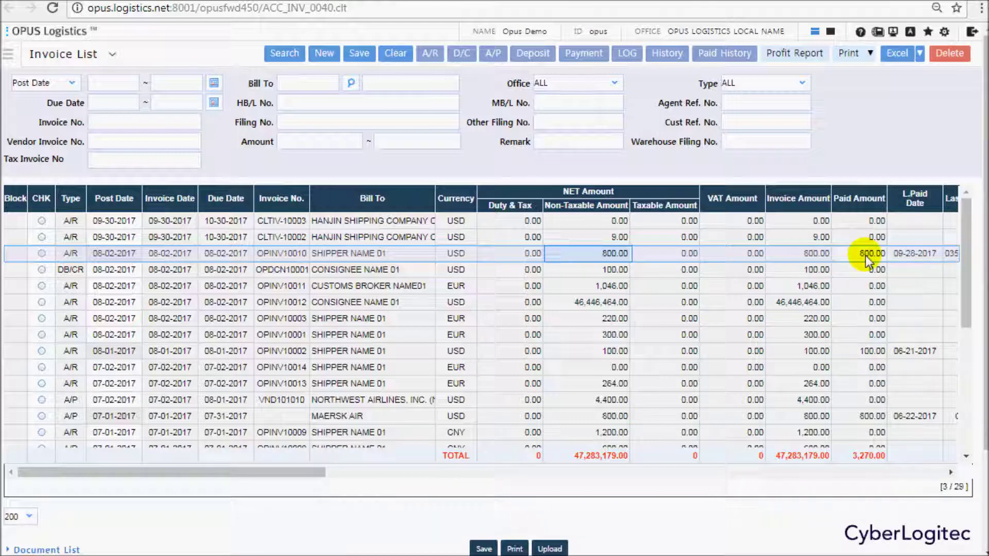
click(728, 56)
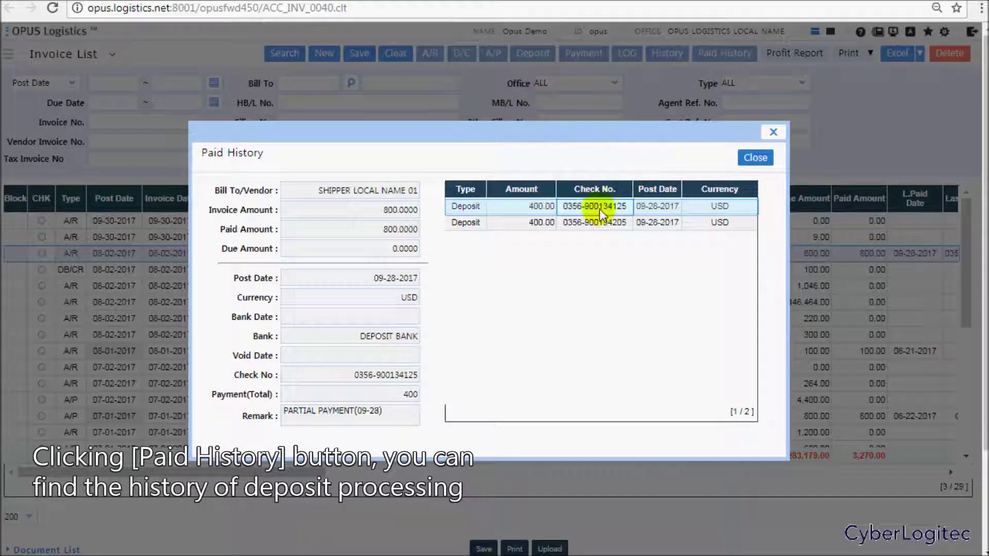
click(599, 222)
click(605, 205)
click(596, 222)
click(749, 158)
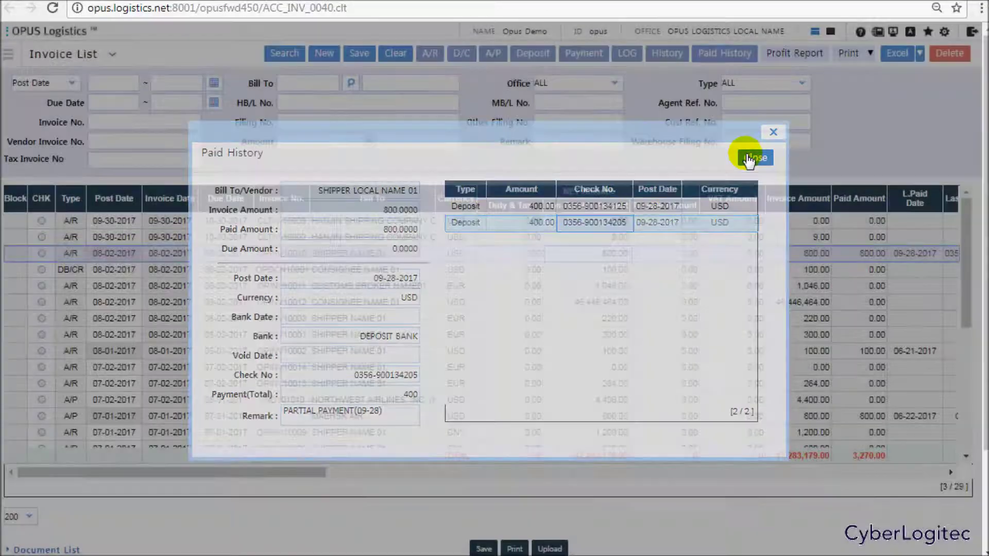
click(814, 31)
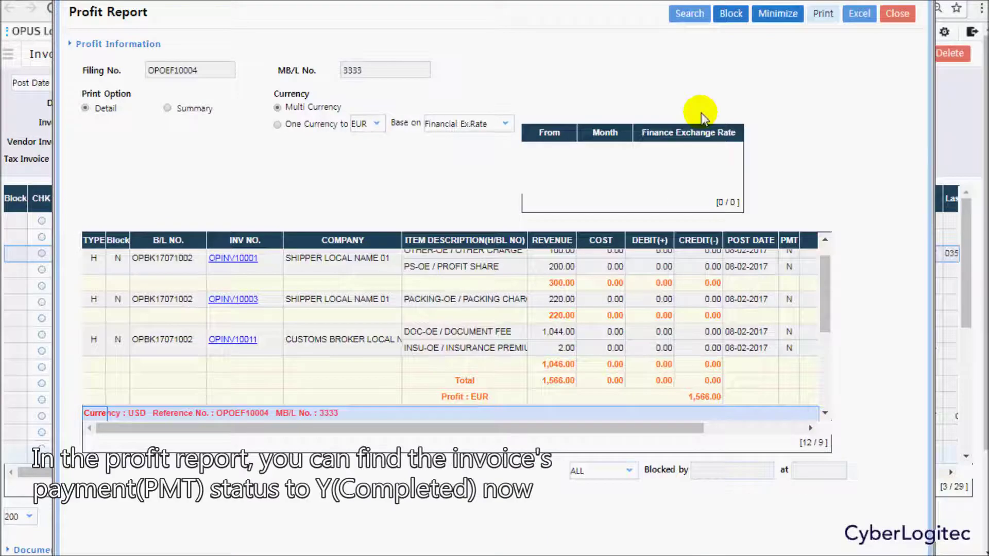
Verify PMT = Y for OPINV10010 in the profit report, close it, and find no deposit data remaining.
drag(821, 276, 836, 332)
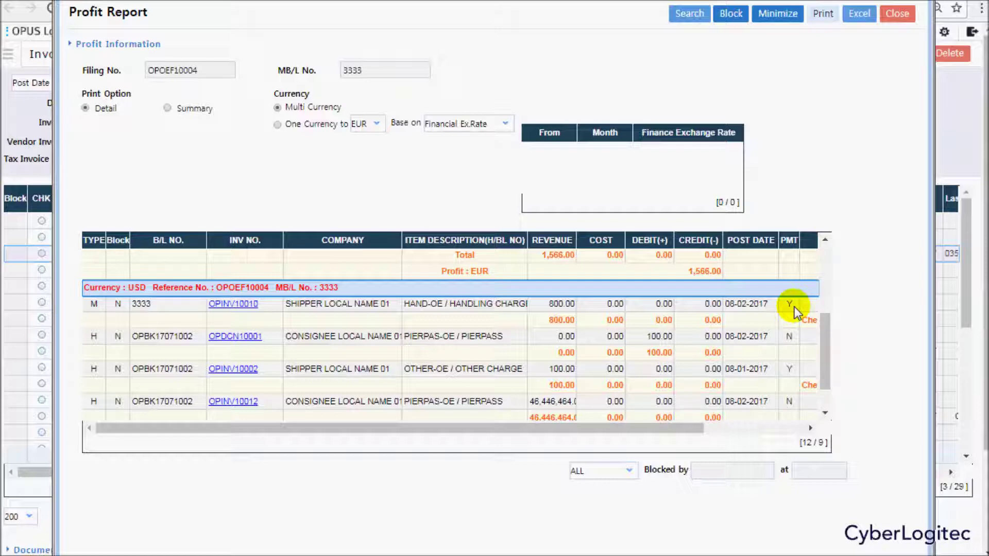
click(897, 13)
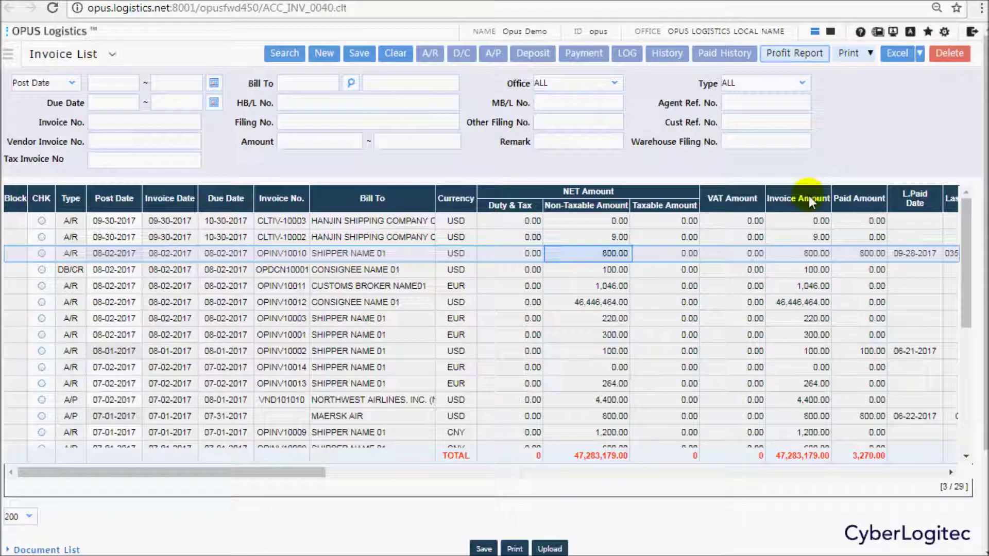
click(611, 256)
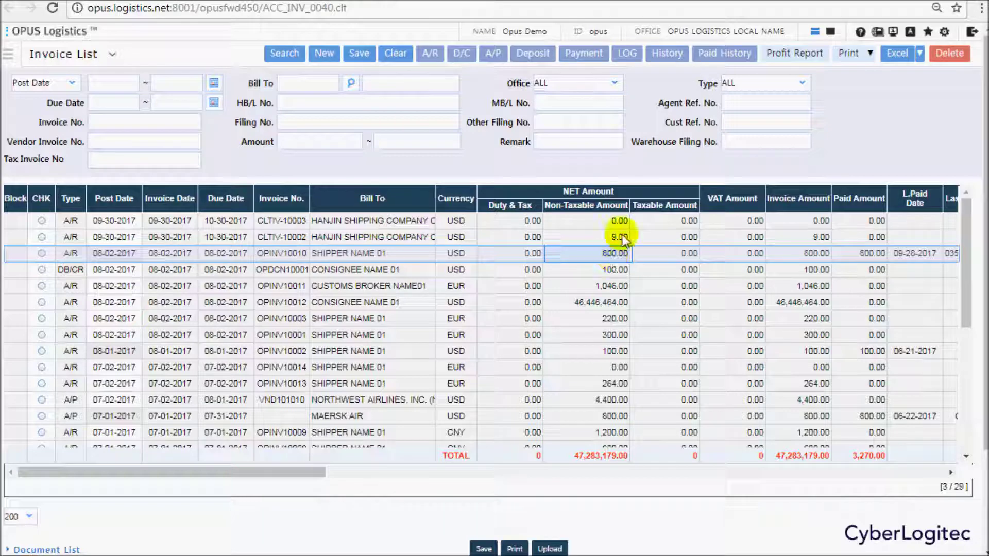
click(532, 53)
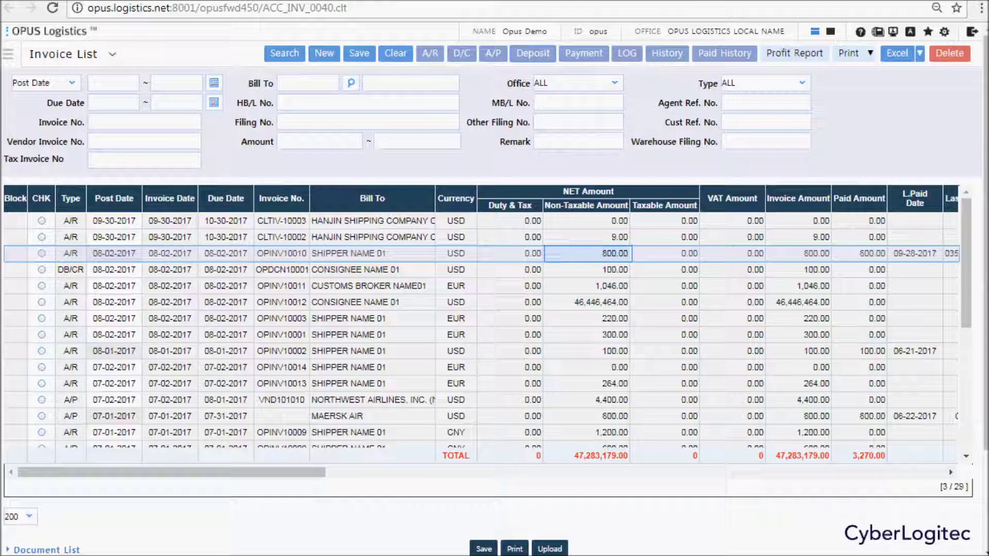
Open Accounting > Banking > Deposit List and select the two 400.00 check deposits.
click(10, 54)
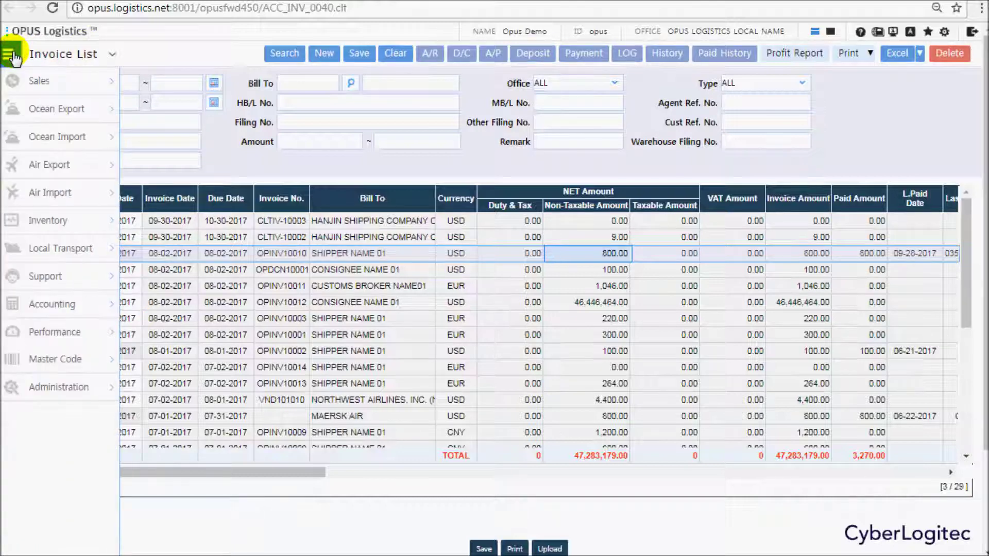
mouse_move(88, 296)
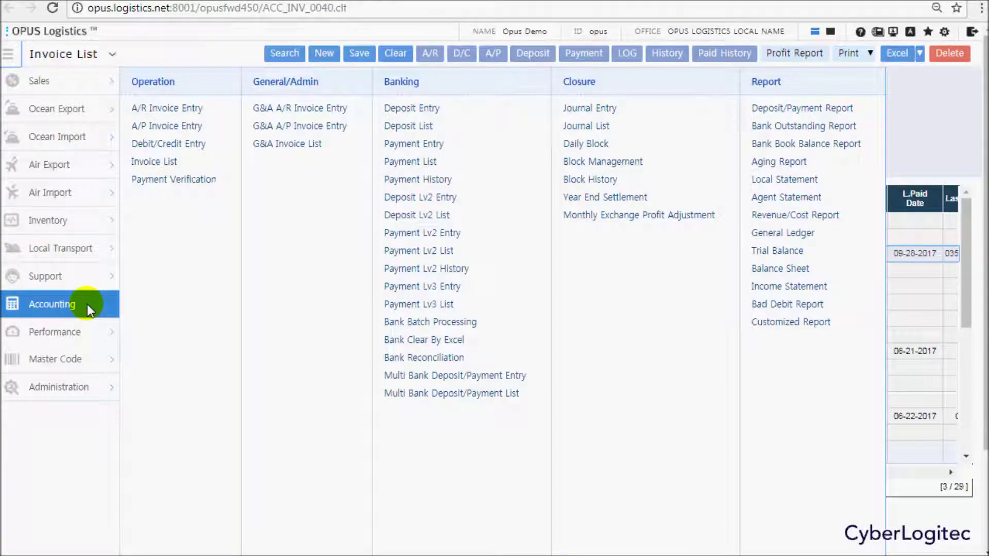
click(415, 125)
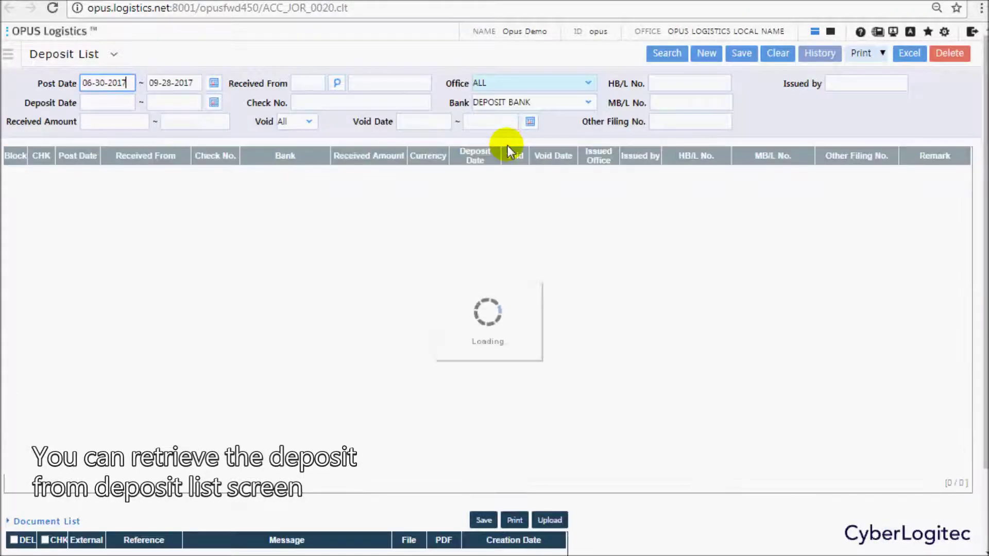
click(399, 175)
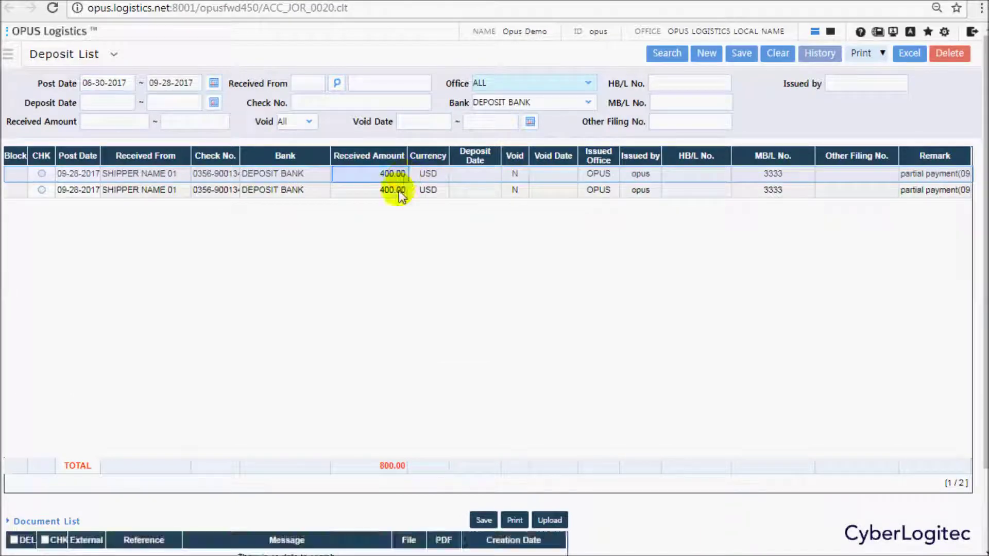
click(394, 190)
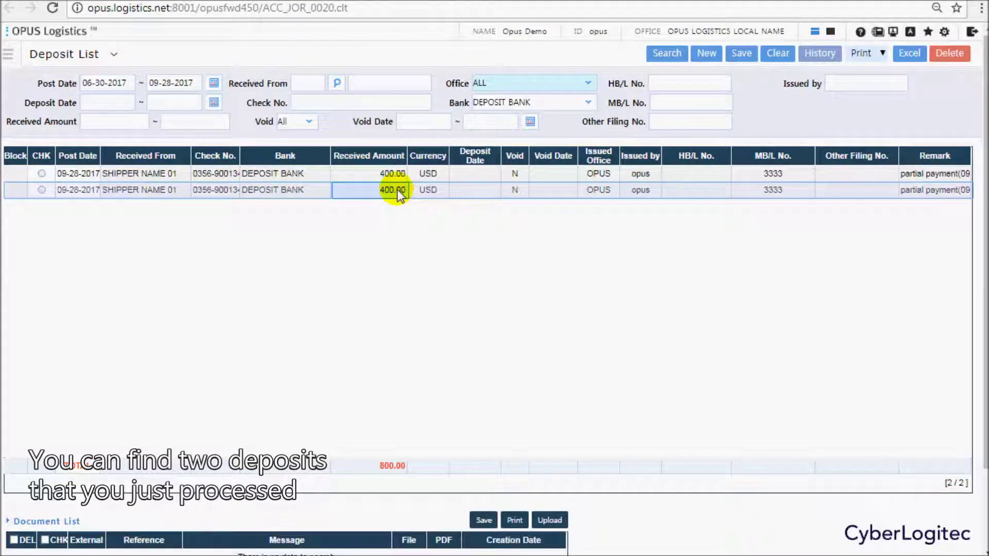
click(369, 176)
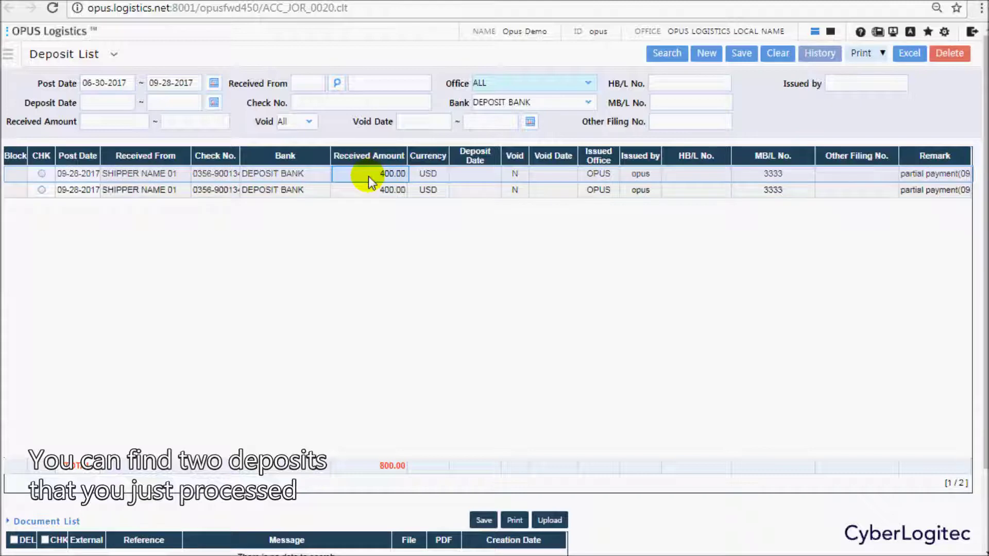
Mark the first 400.00 check as deposited on 09-28-2017, not void, and save it.
double_click(368, 176)
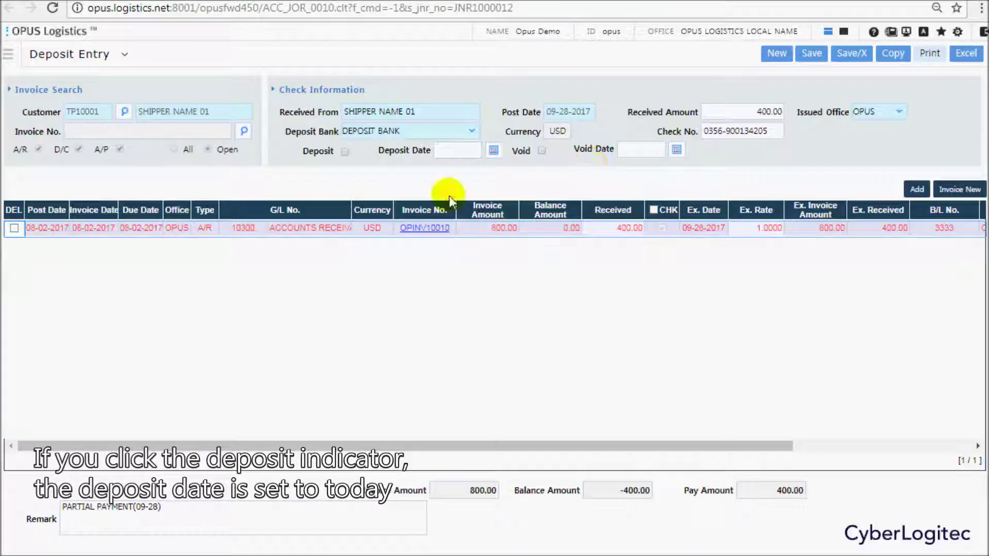
click(344, 151)
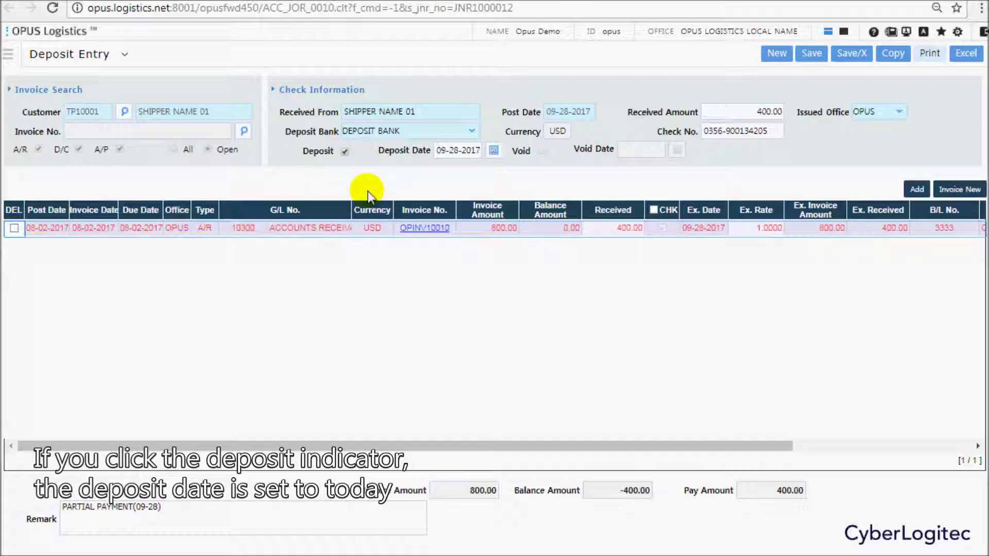
click(344, 151)
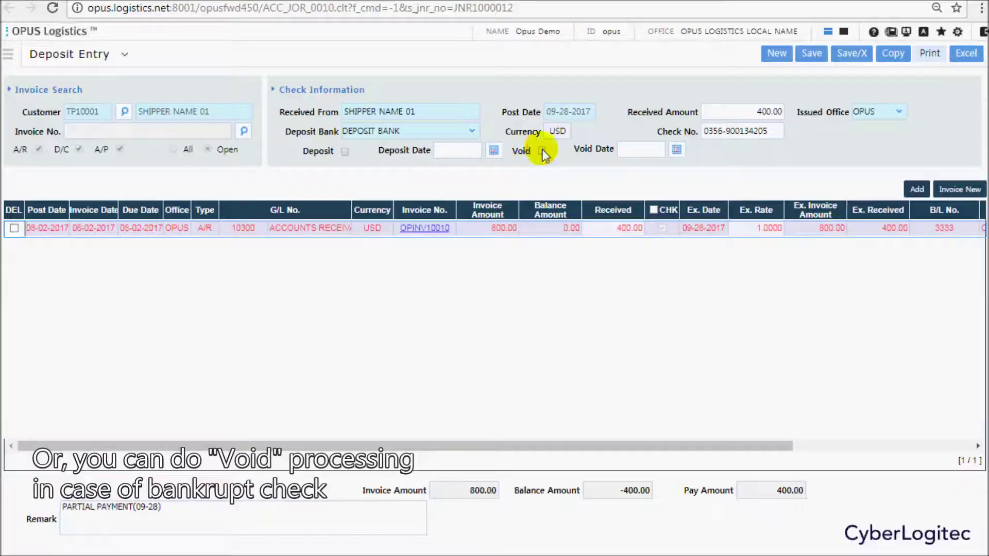
click(542, 151)
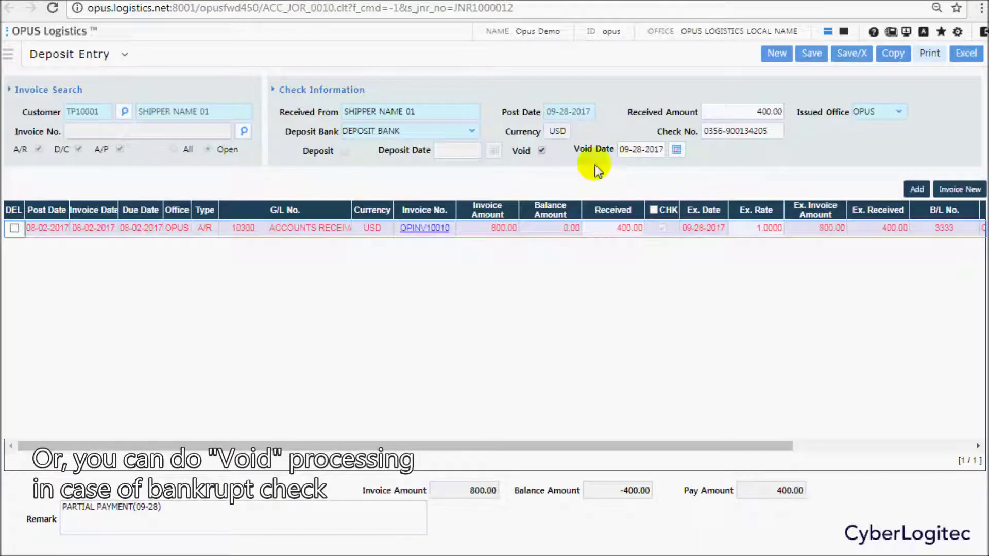
click(542, 151)
click(344, 151)
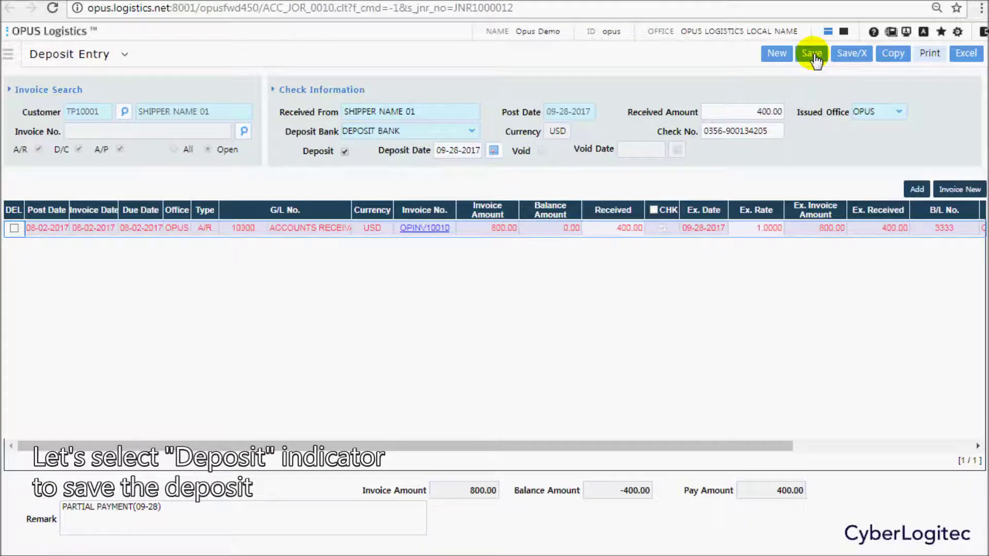
click(813, 54)
click(570, 100)
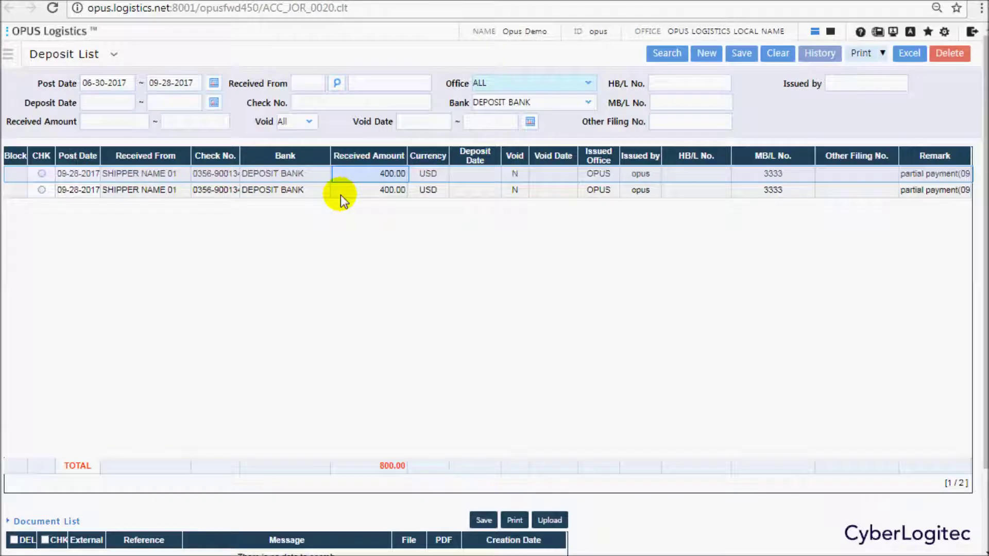
Mark the second 400.00 check as deposited on 09-28-2017, save, and return to the list.
click(43, 191)
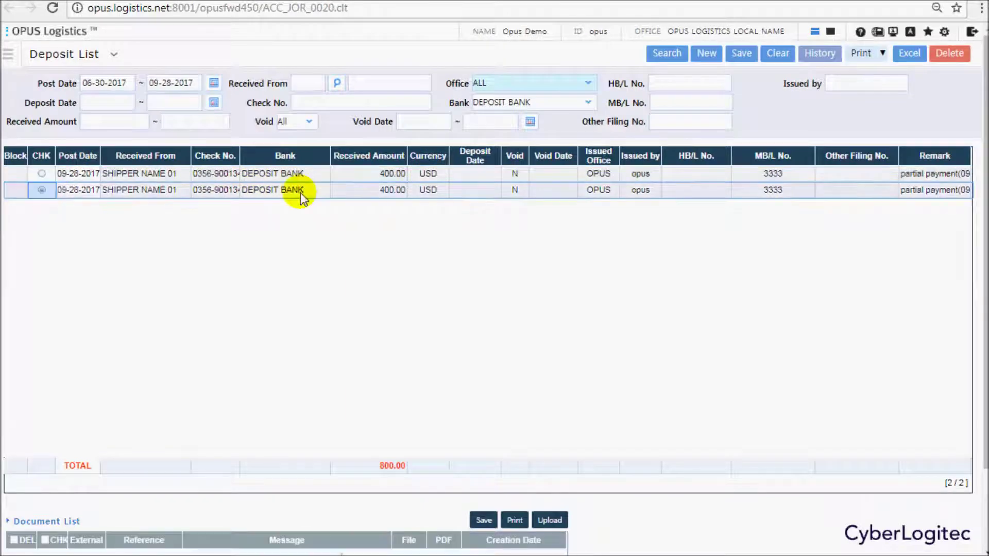
double_click(428, 190)
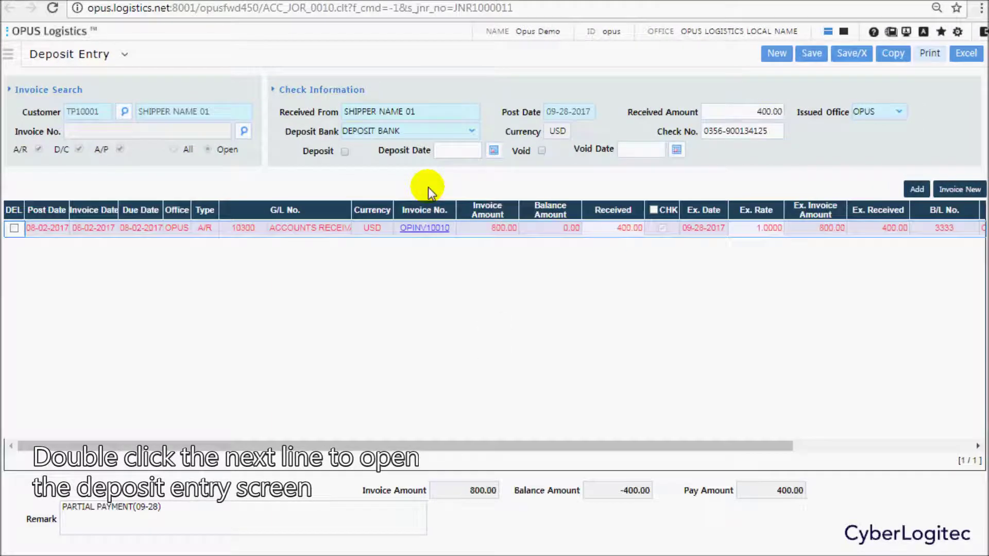
click(344, 152)
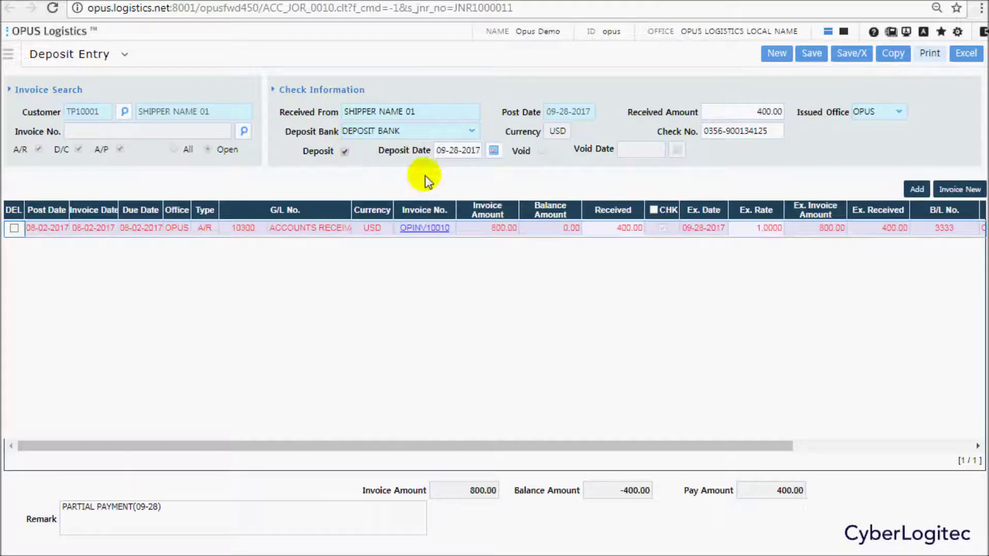
click(812, 54)
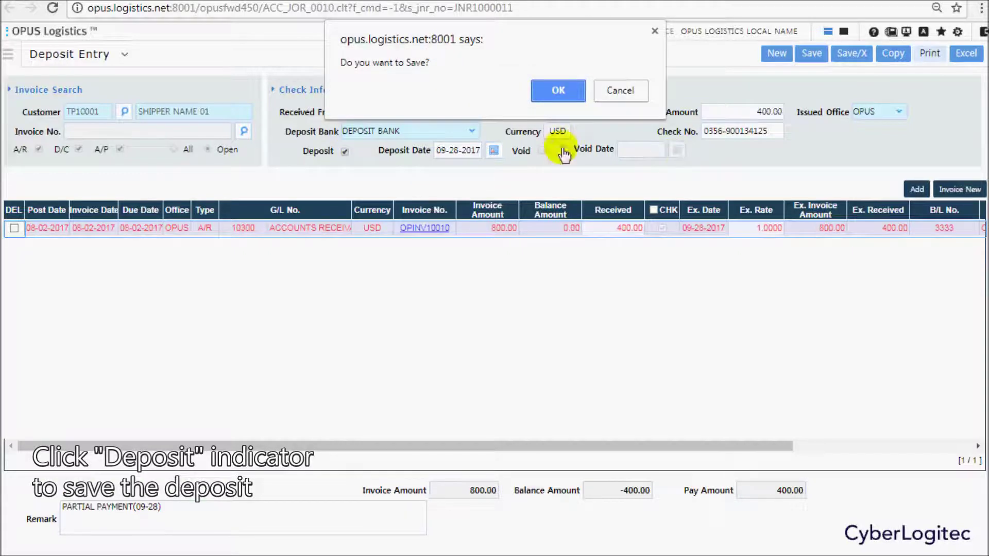
click(556, 89)
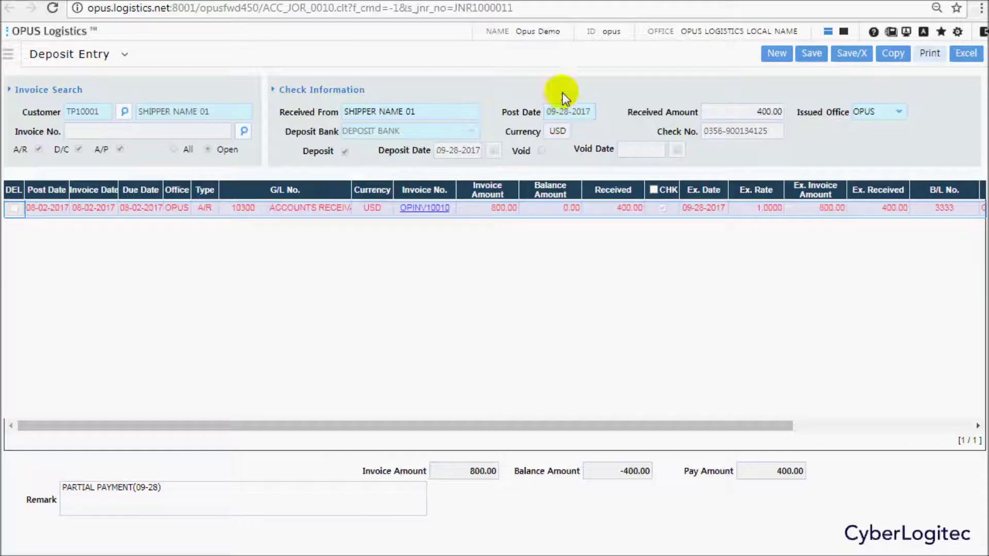
key(alt+Left)
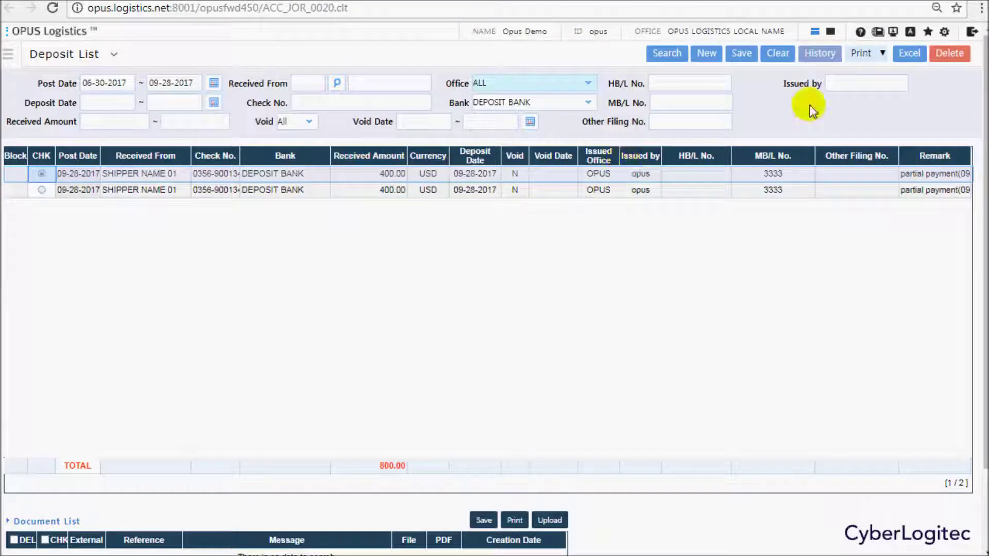
Try deleting the cleared deposit, then review its change history showing the Clear Date.
click(946, 56)
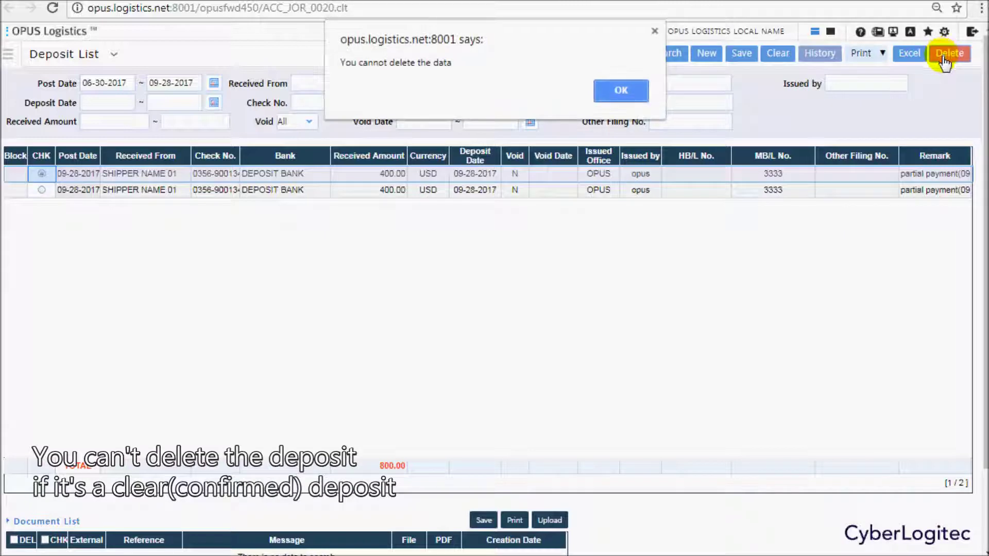
click(618, 93)
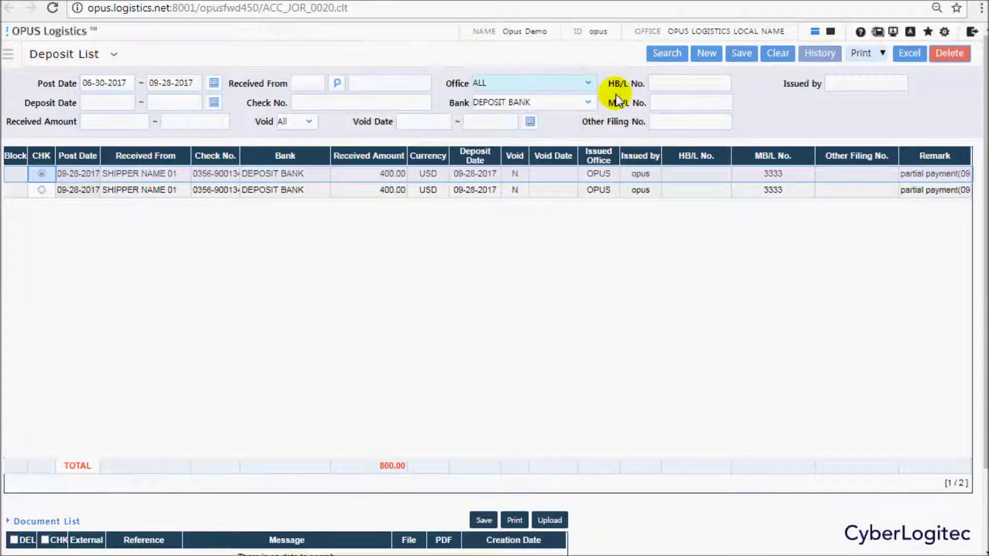
click(821, 55)
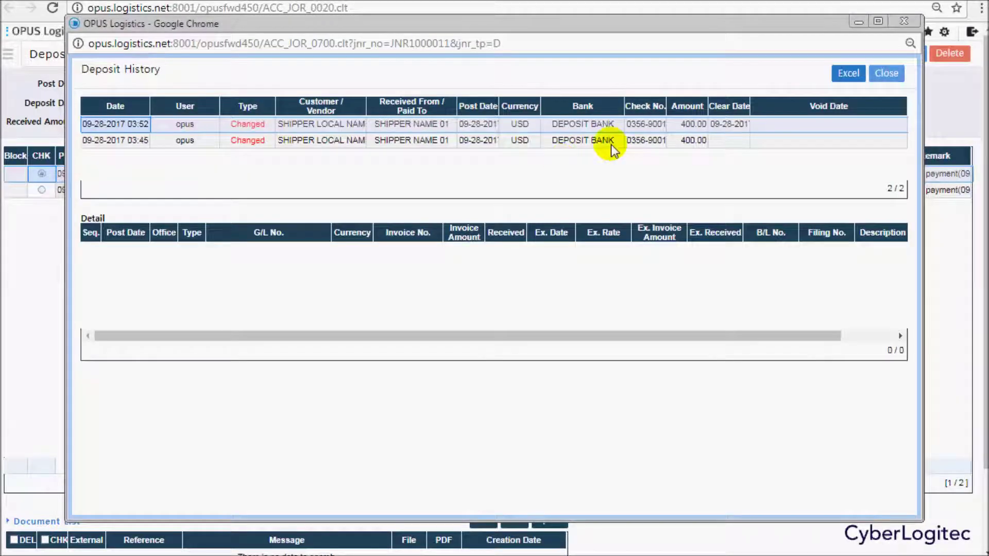
click(730, 125)
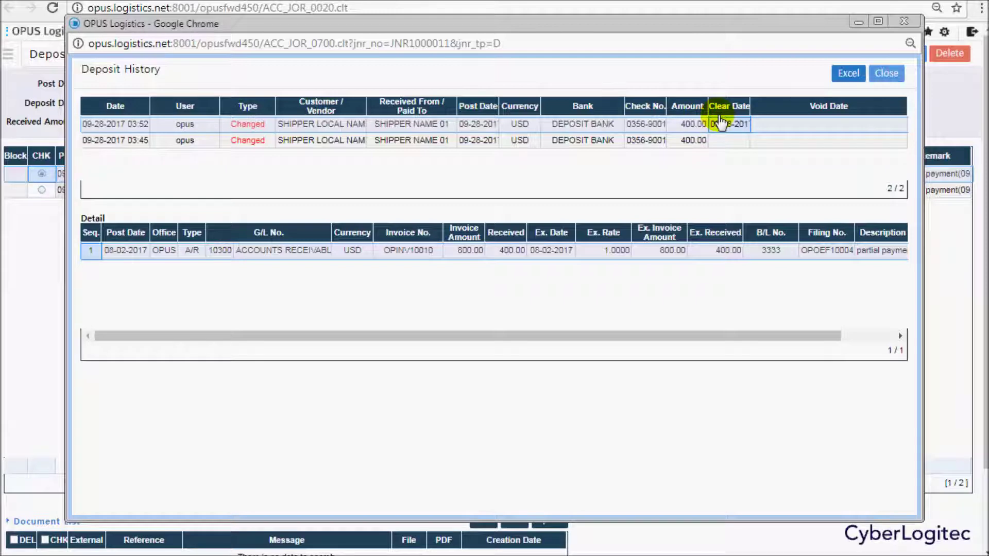
click(886, 73)
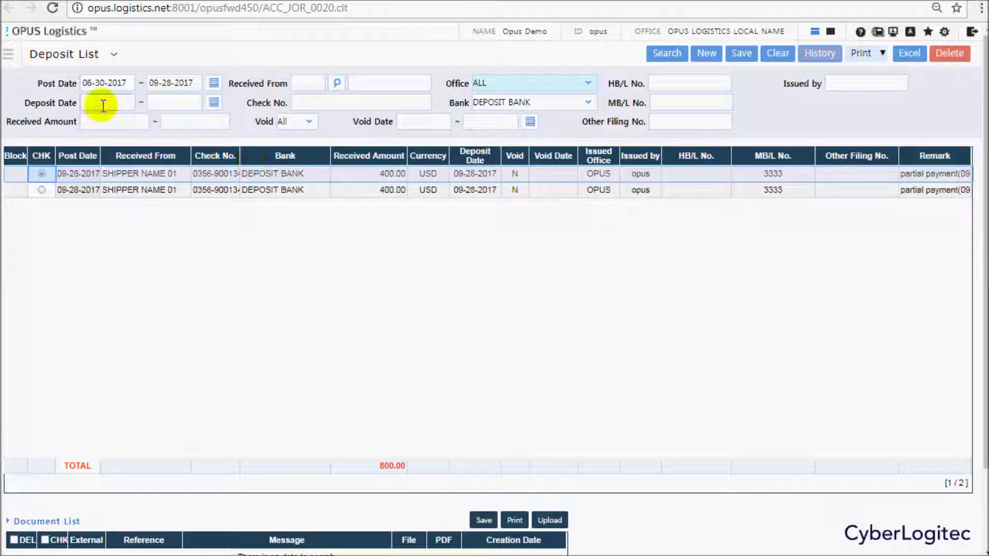
Open the Accounting > Bank Batch Processing screen.
click(12, 55)
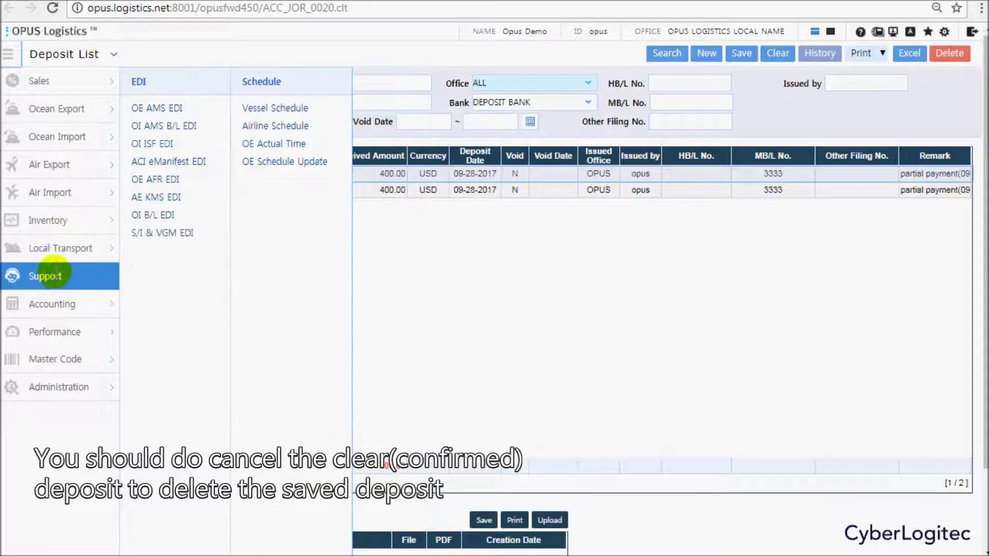
mouse_move(71, 299)
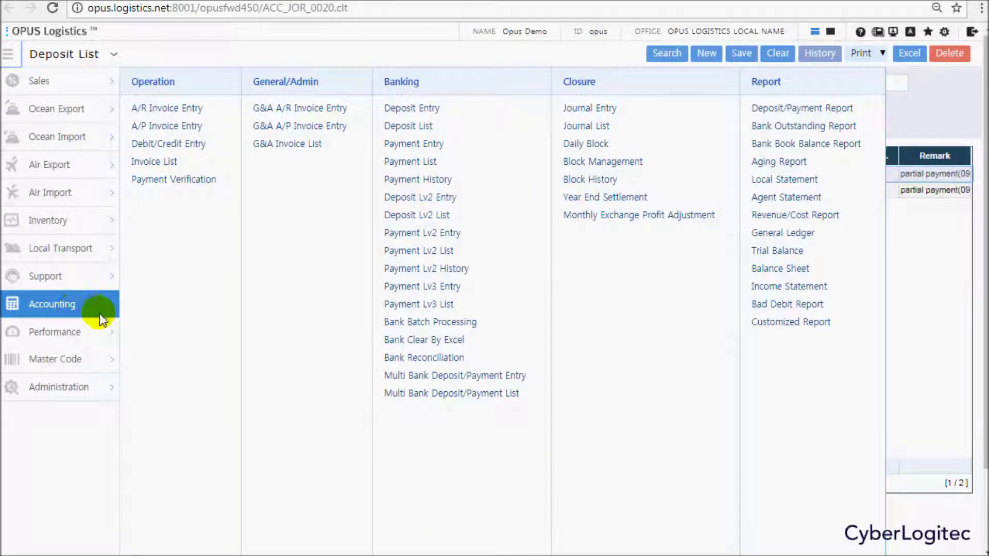
click(425, 322)
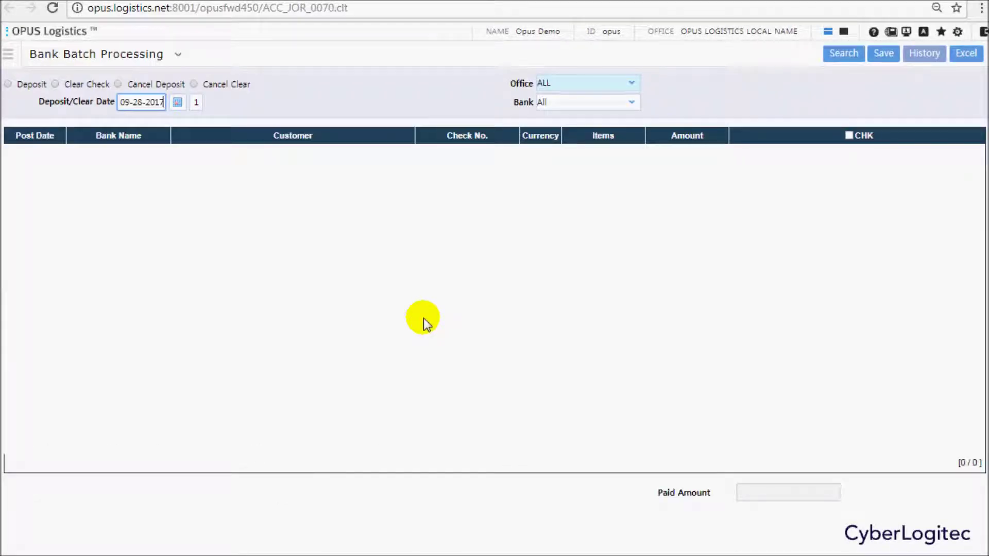
Search Cancel Deposit entries for the date range 09-28-2017 to 09-28-2017.
click(116, 84)
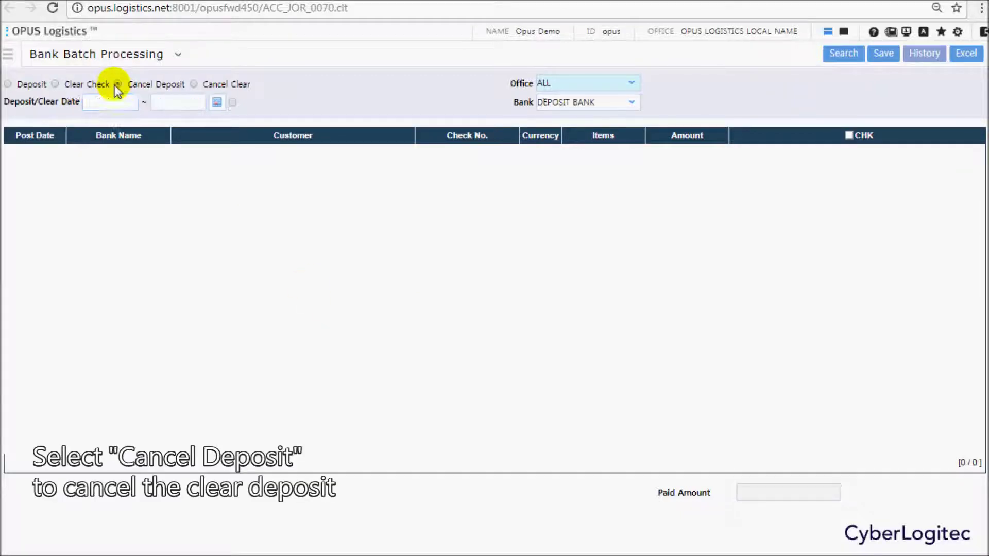
click(216, 102)
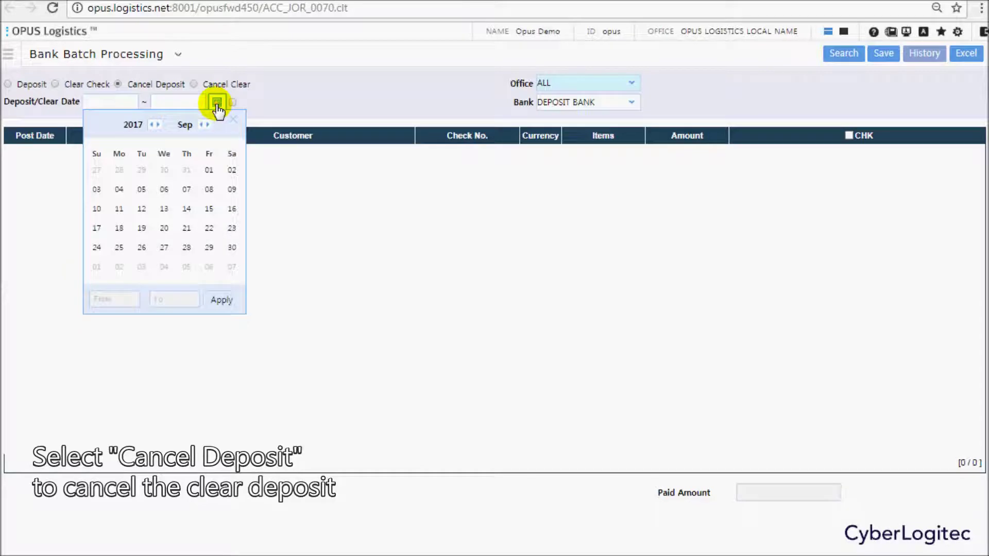
click(184, 249)
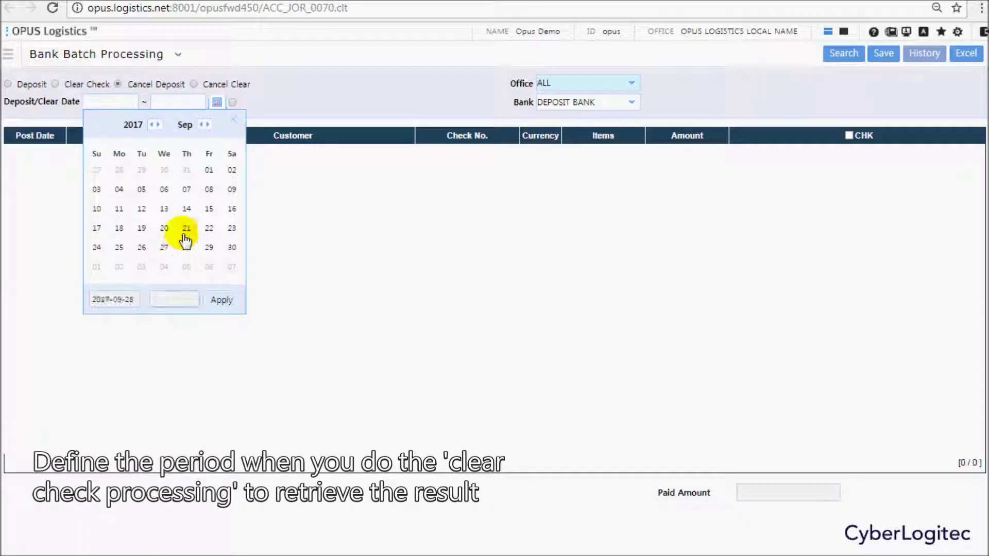
click(186, 254)
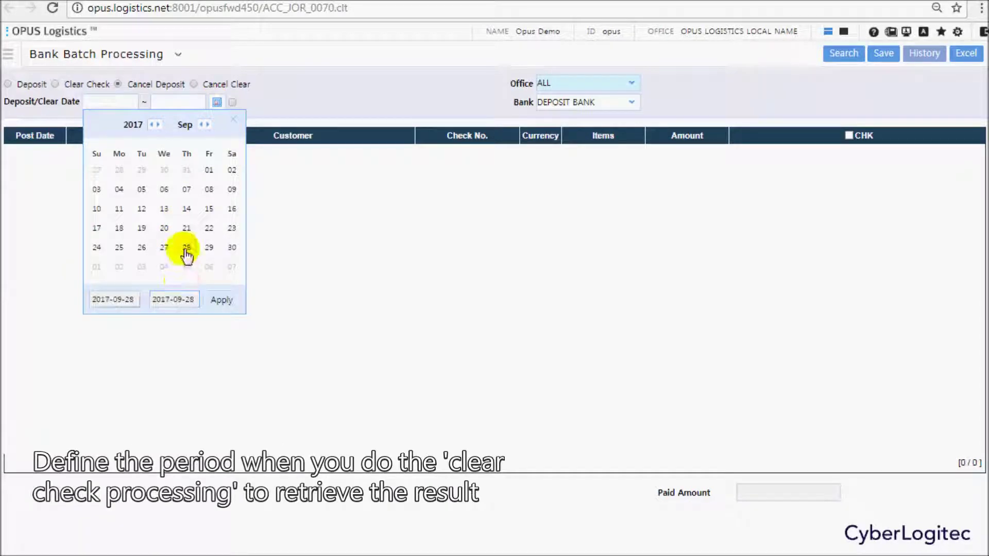
click(226, 303)
click(845, 53)
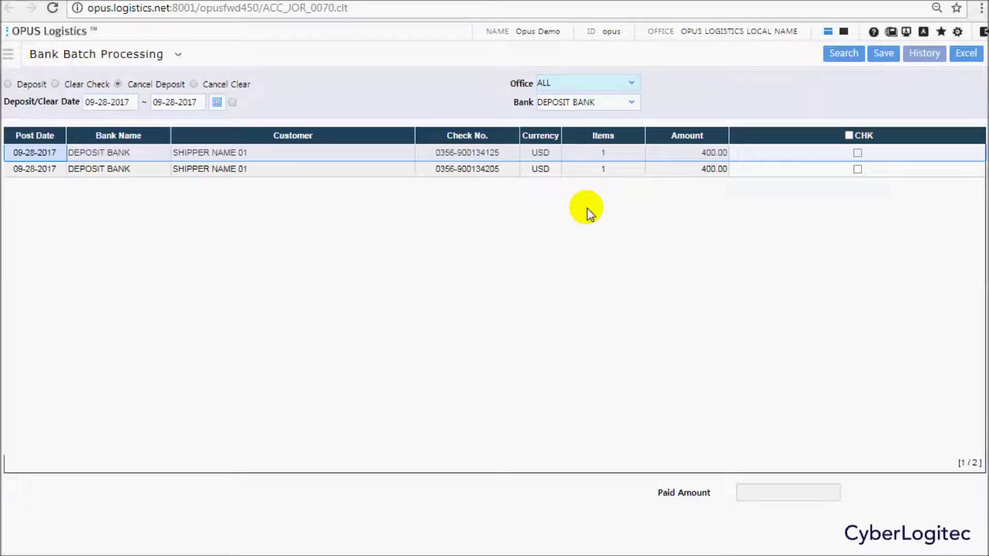
Cancel both 400.00 deposits, 800.00 total, and save the cancellation.
click(857, 153)
click(857, 169)
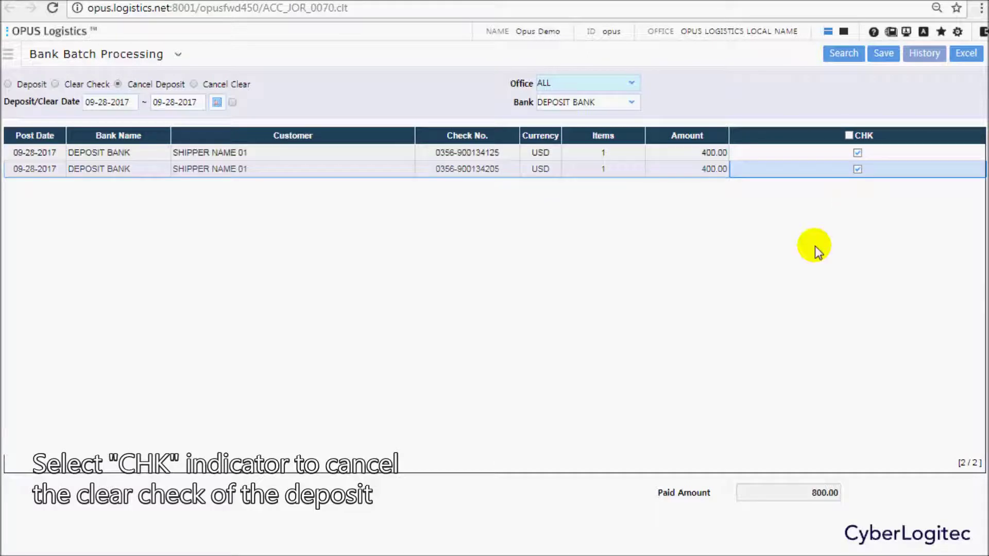
click(883, 56)
click(551, 90)
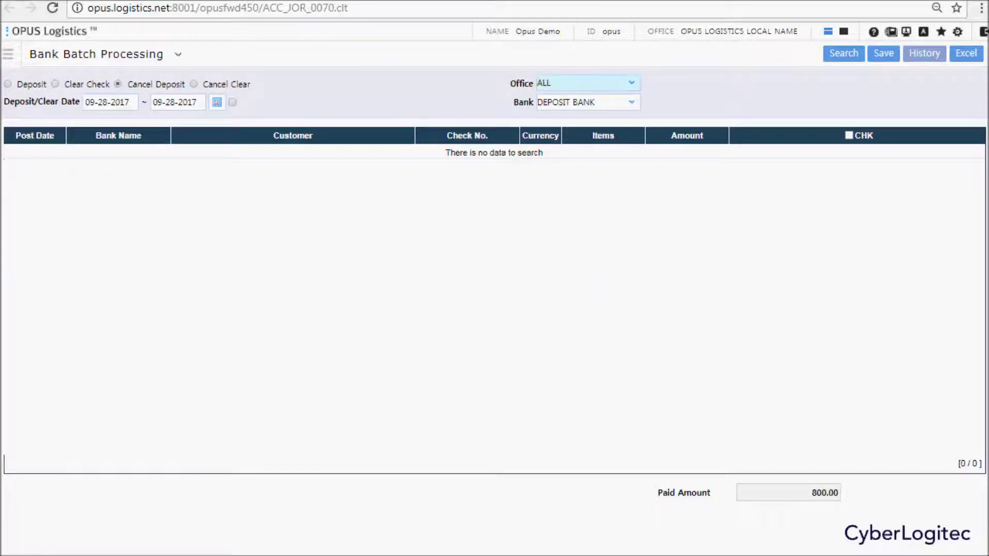
click(669, 53)
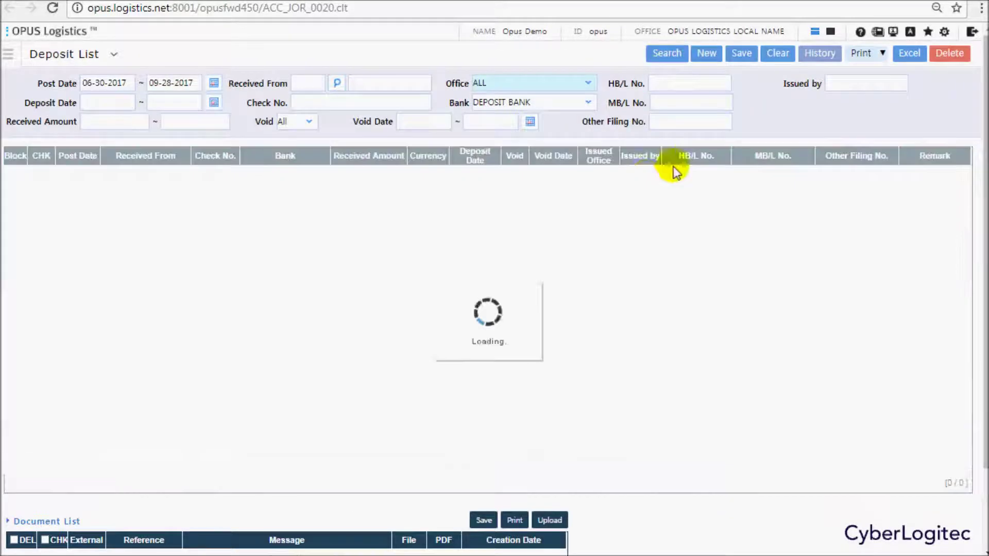
Delete the first 400.00 deposit record from the Deposit List.
click(41, 173)
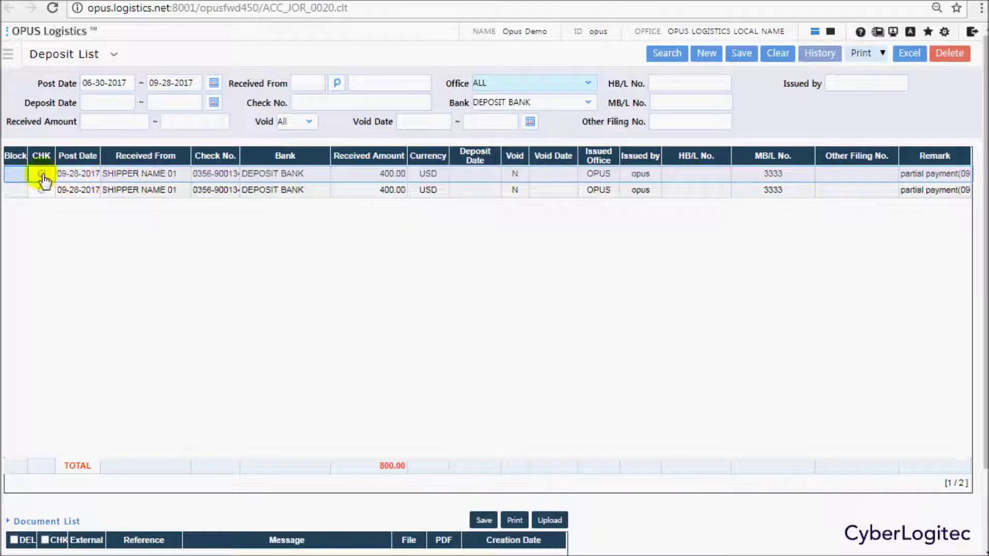
click(950, 56)
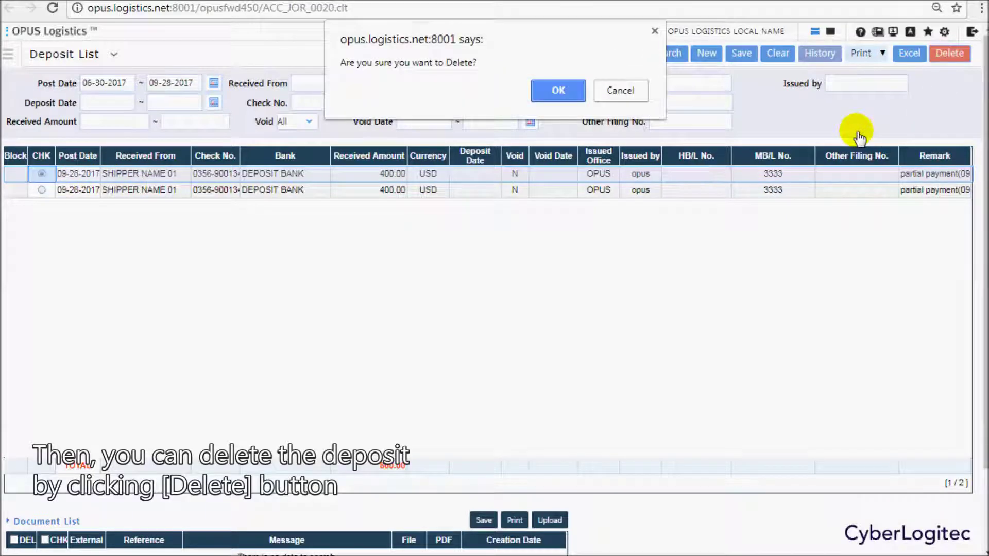
click(561, 92)
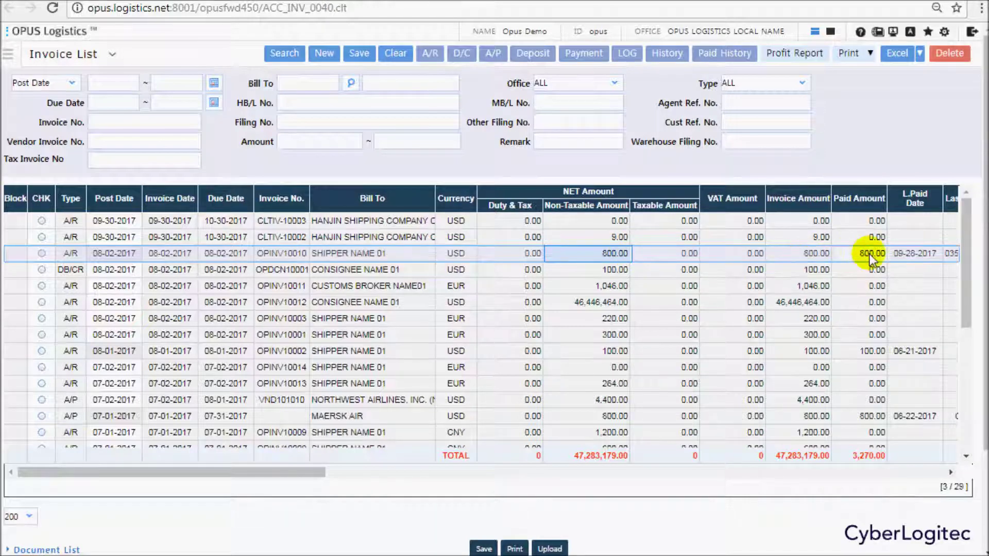
Refresh the Invoice List, check OPINV10010's 400.00 paid amount, then start paying VND101010.
click(308, 55)
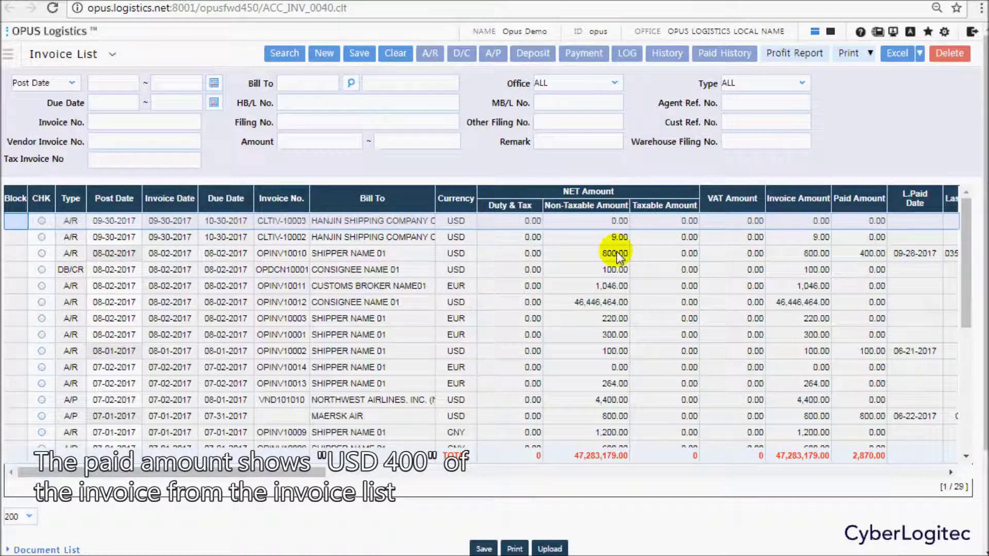
click(616, 253)
click(867, 253)
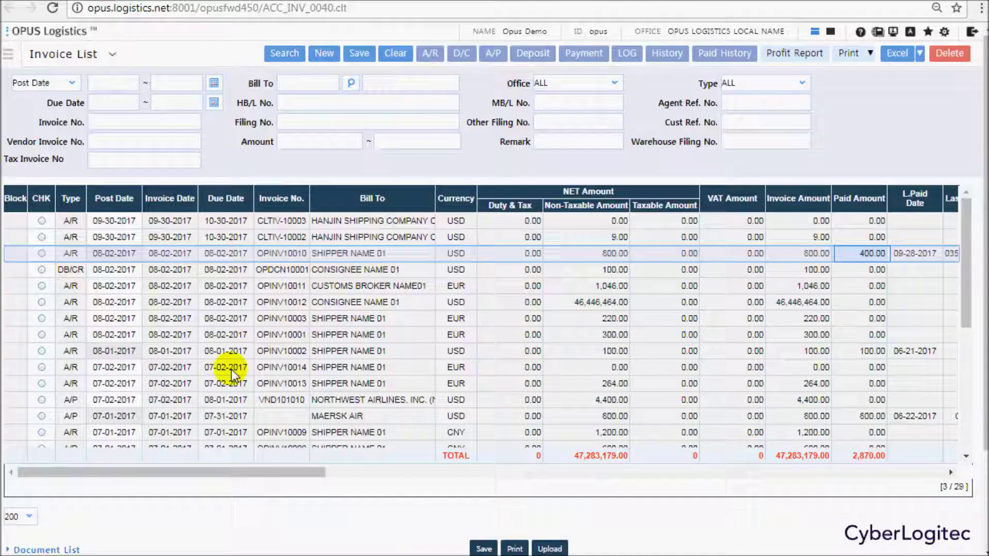
click(42, 400)
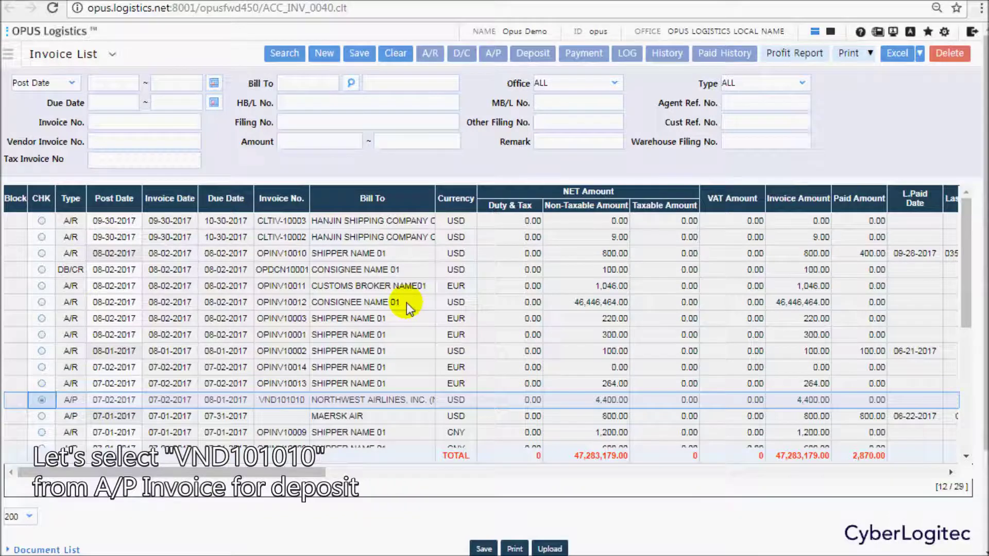
click(582, 57)
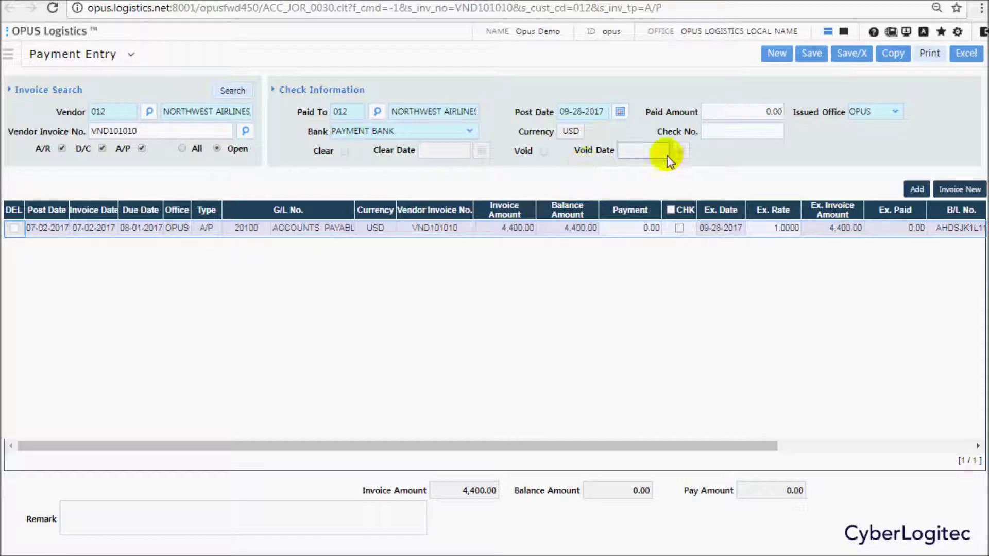
click(707, 135)
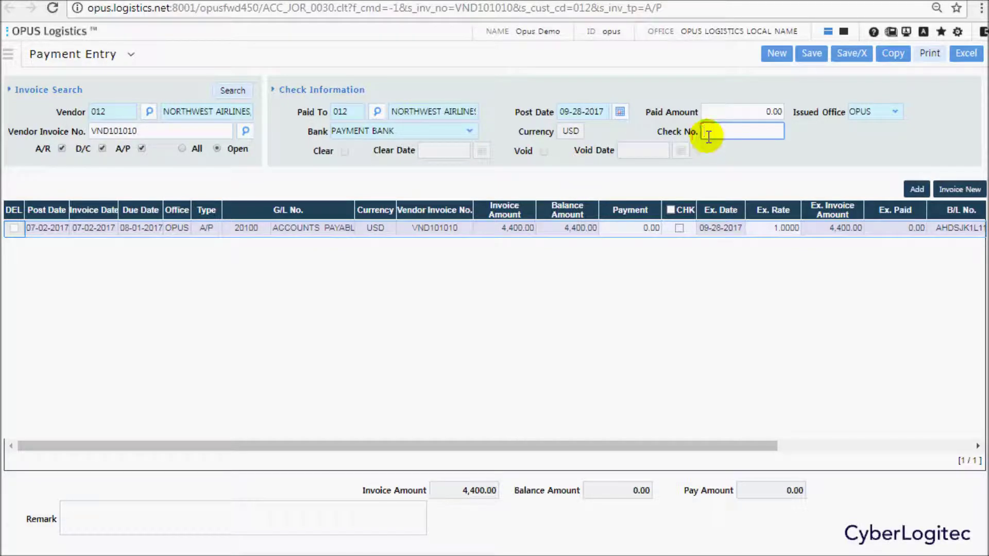
text(1)
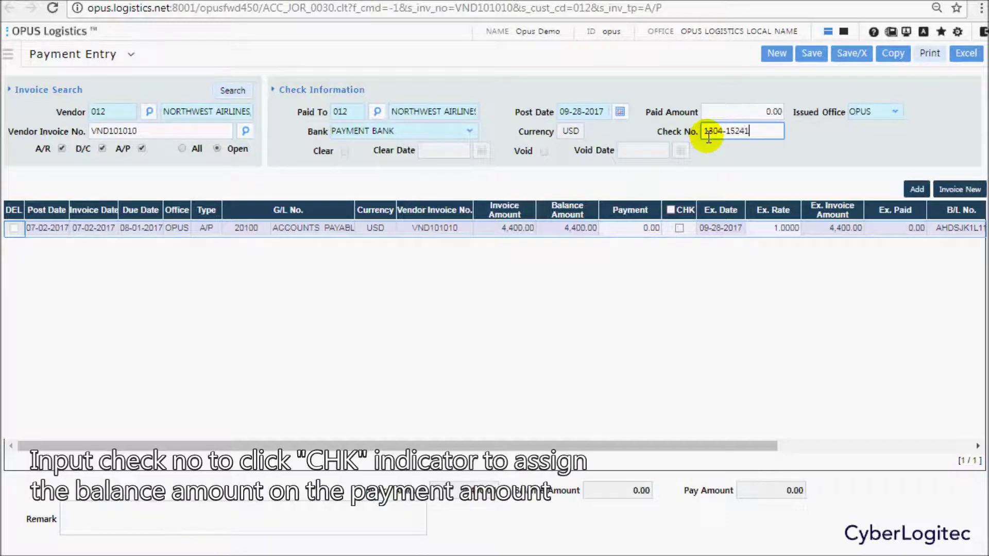
text(804-1524120)
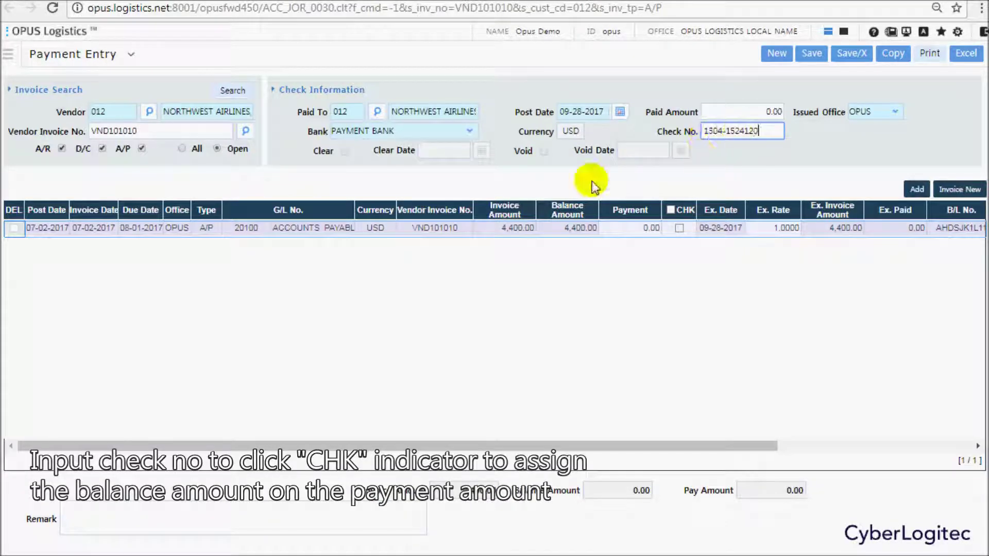
click(650, 228)
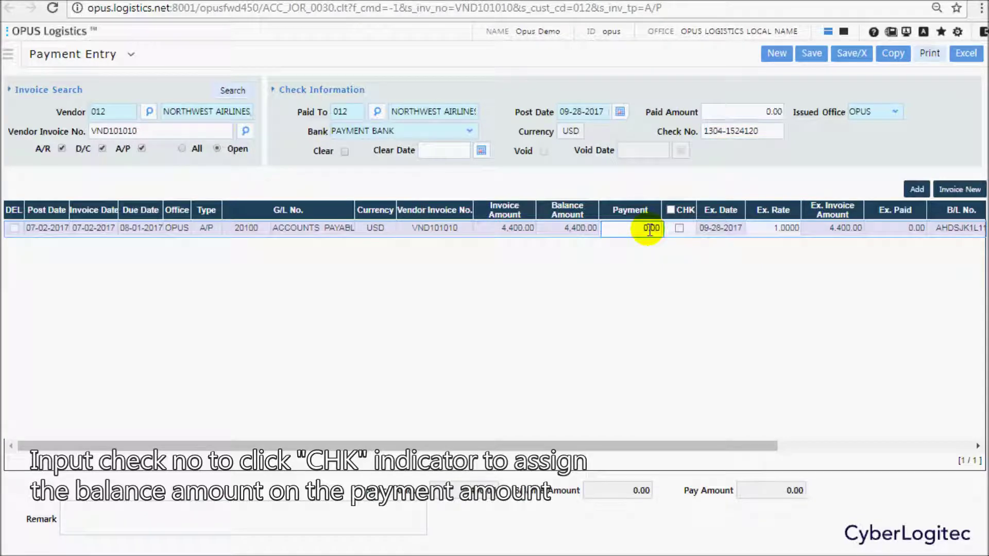
click(679, 228)
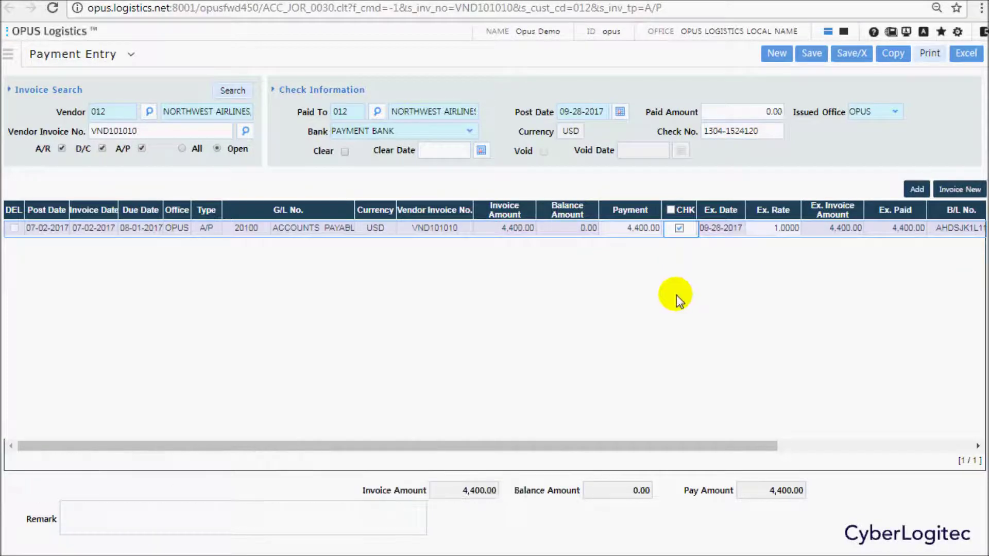
click(915, 190)
click(258, 245)
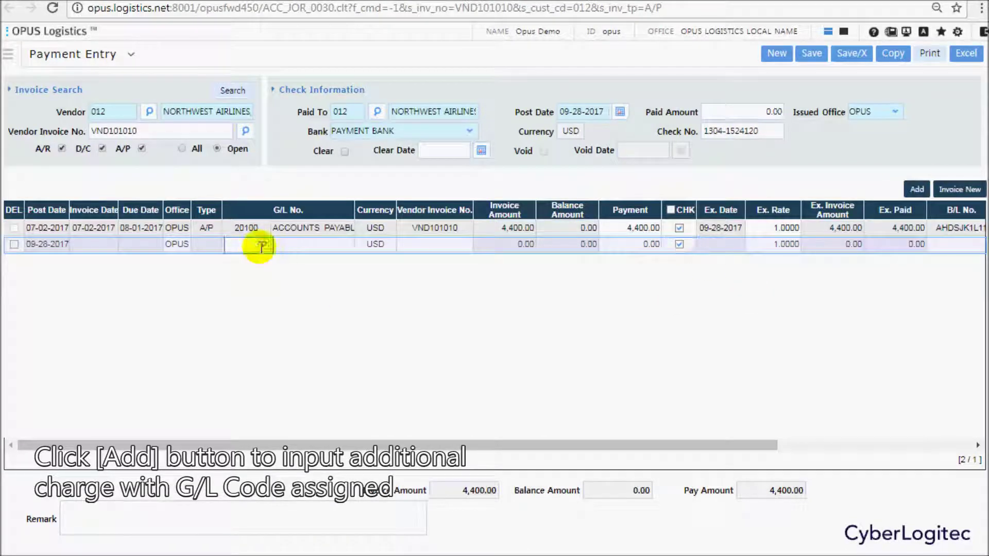
Set the new line to G/L 51500 BANK CHARGE with a 5.00 payment, totalling 4,405.00.
click(264, 246)
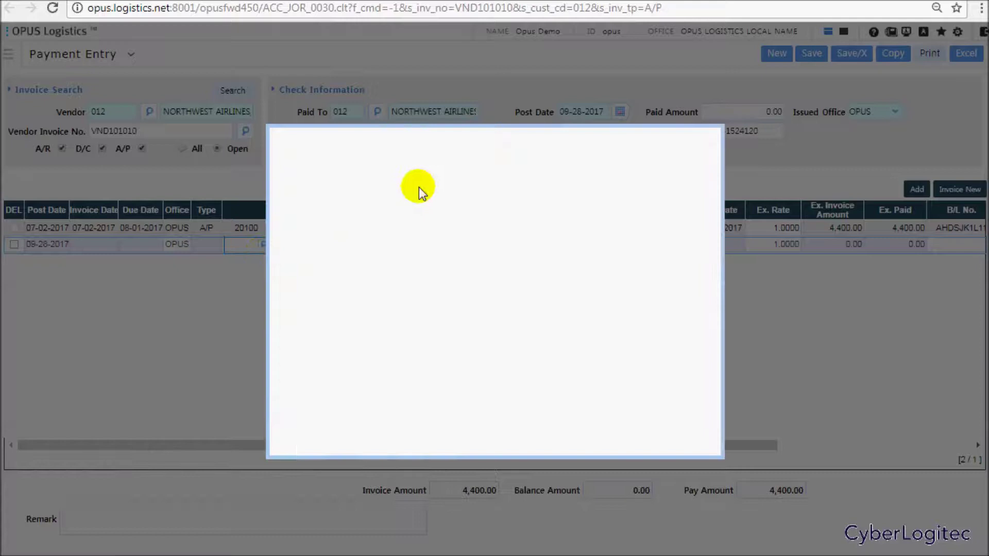
click(491, 192)
text(bank)
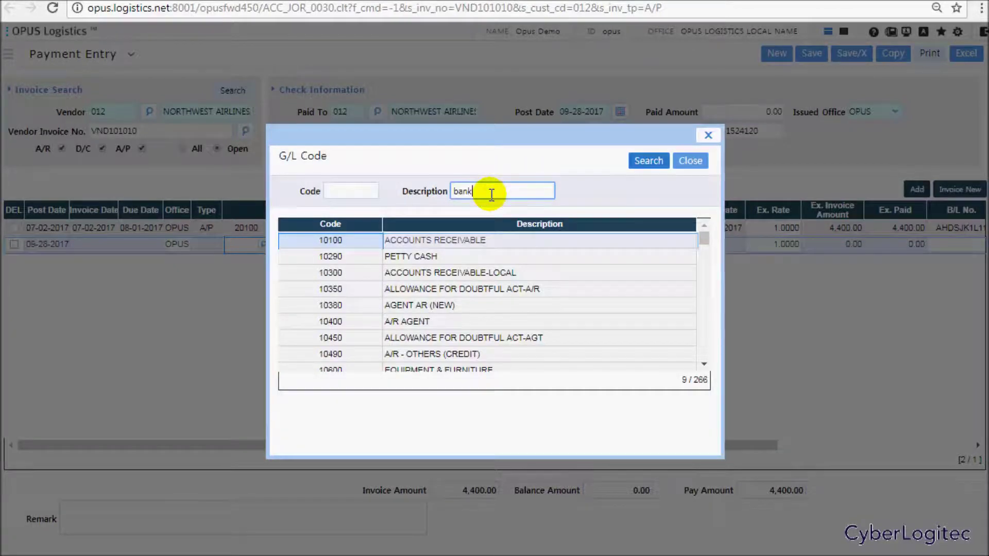
key(Return)
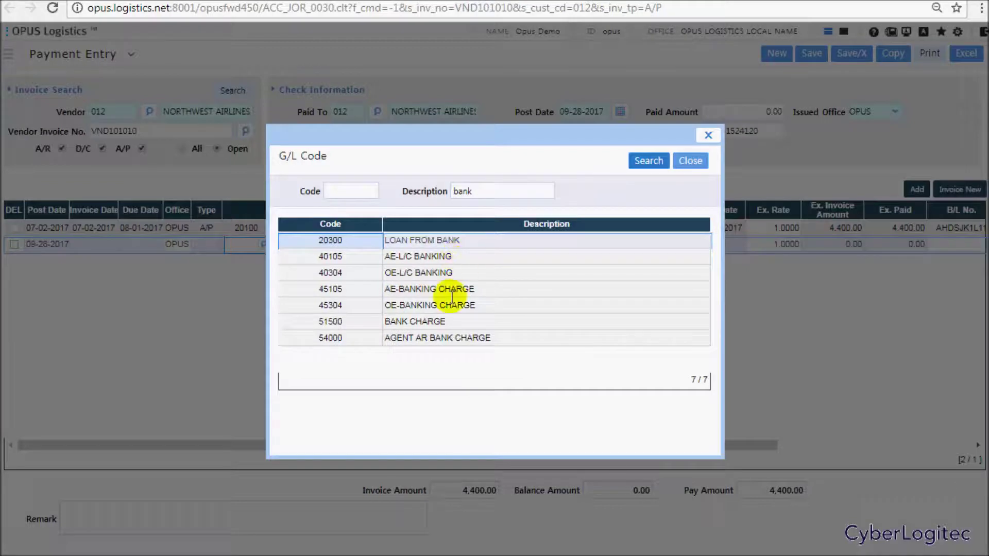
double_click(428, 322)
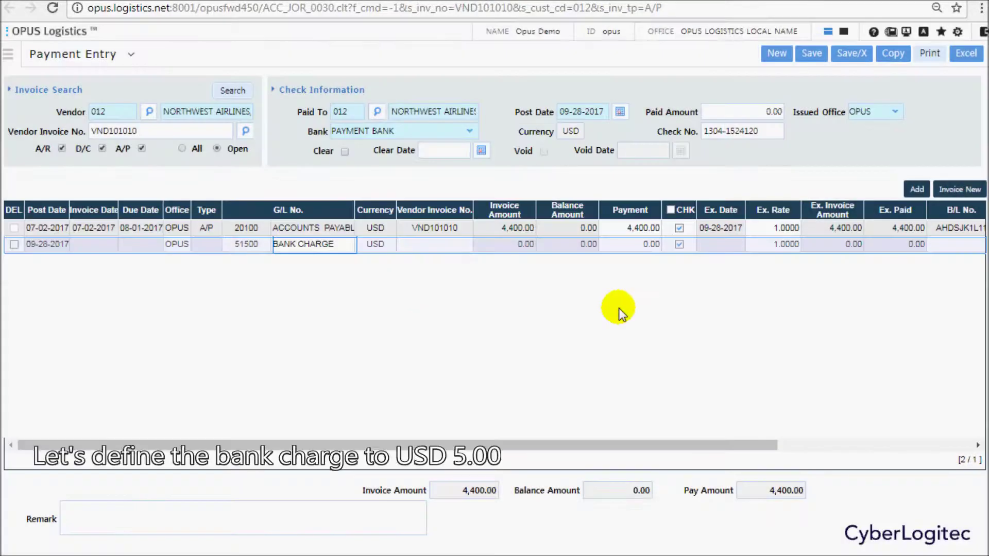
click(633, 247)
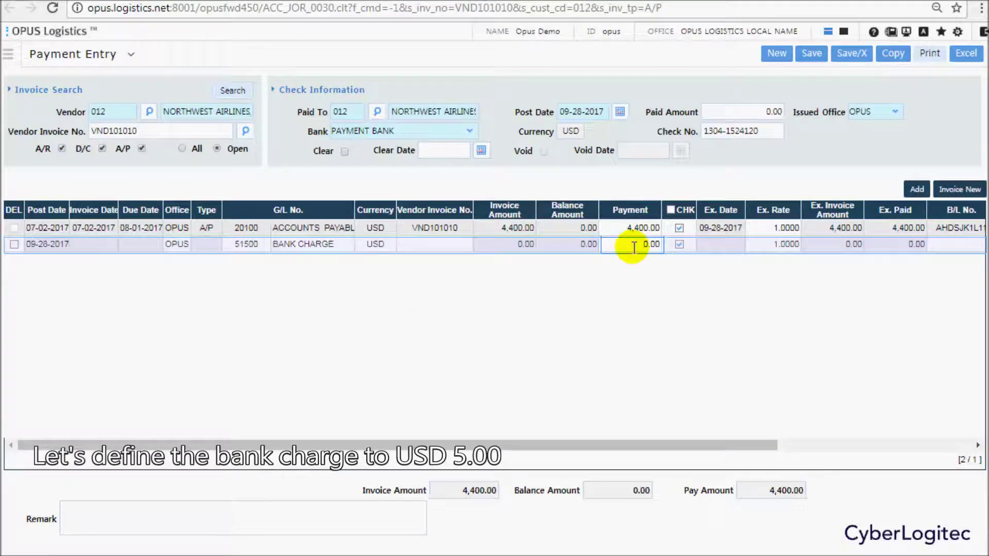
text(5)
click(641, 309)
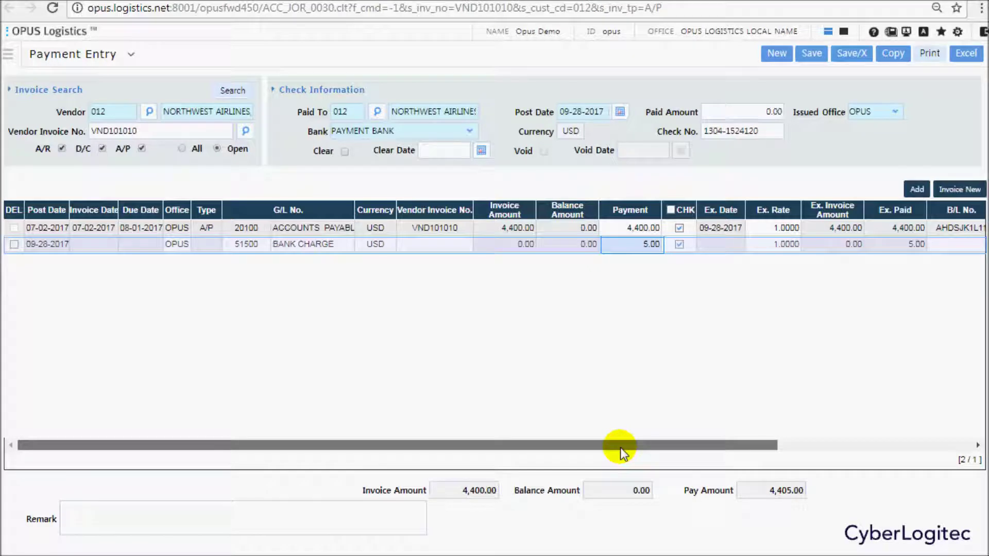
drag(621, 448, 812, 451)
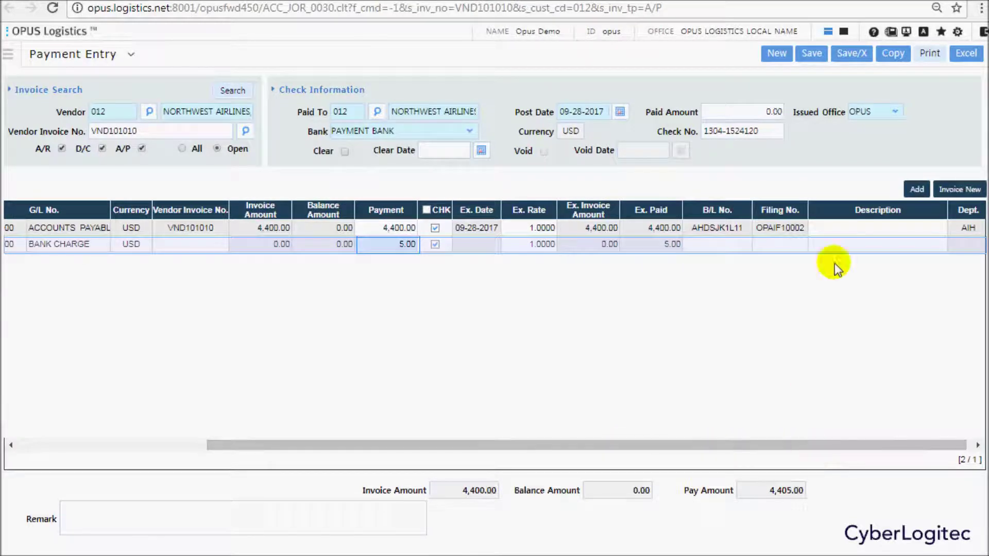
Describe the lines 'full pay' and 'bank cha', add remark 'AAB # AHDSJK1L11', and save.
click(839, 227)
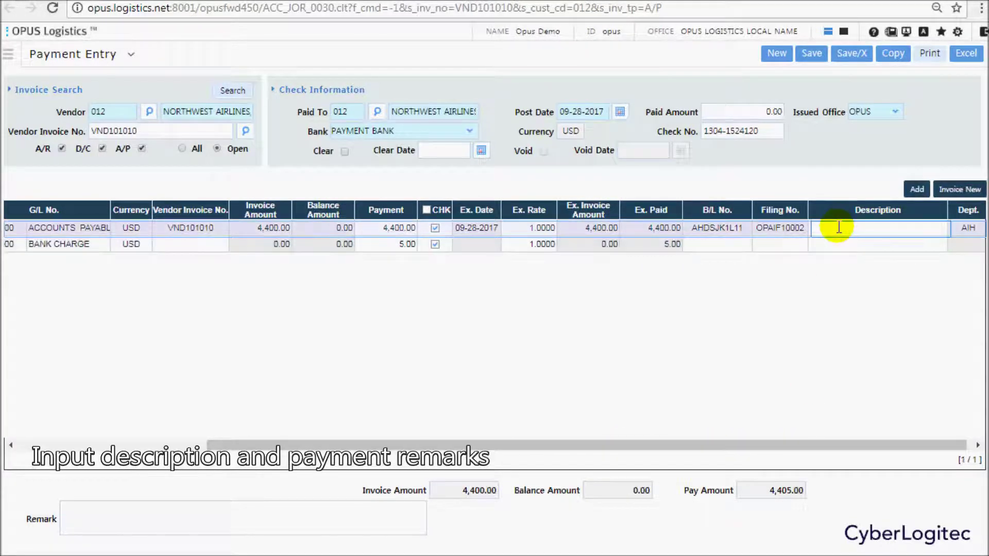
text(full )
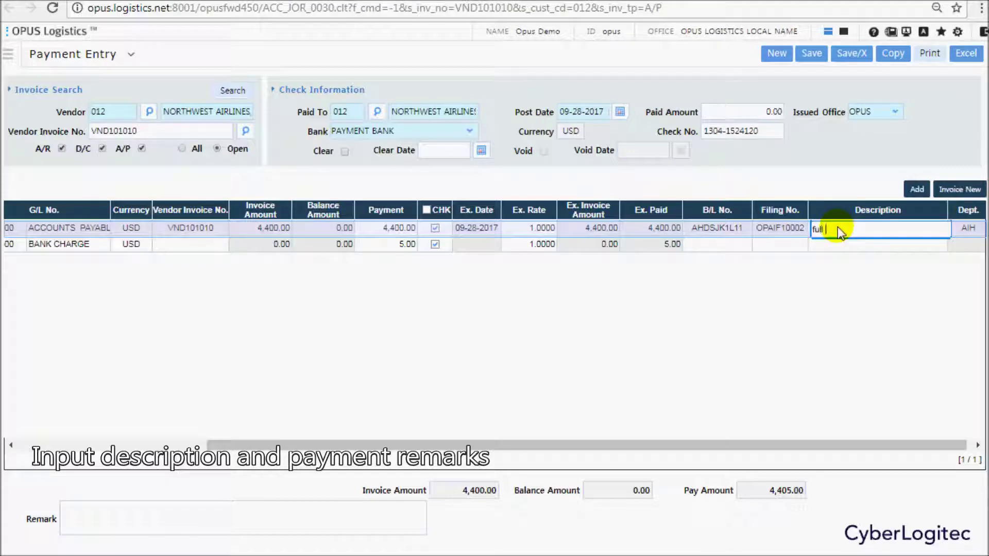
text(pay)
click(835, 245)
text(bank charge)
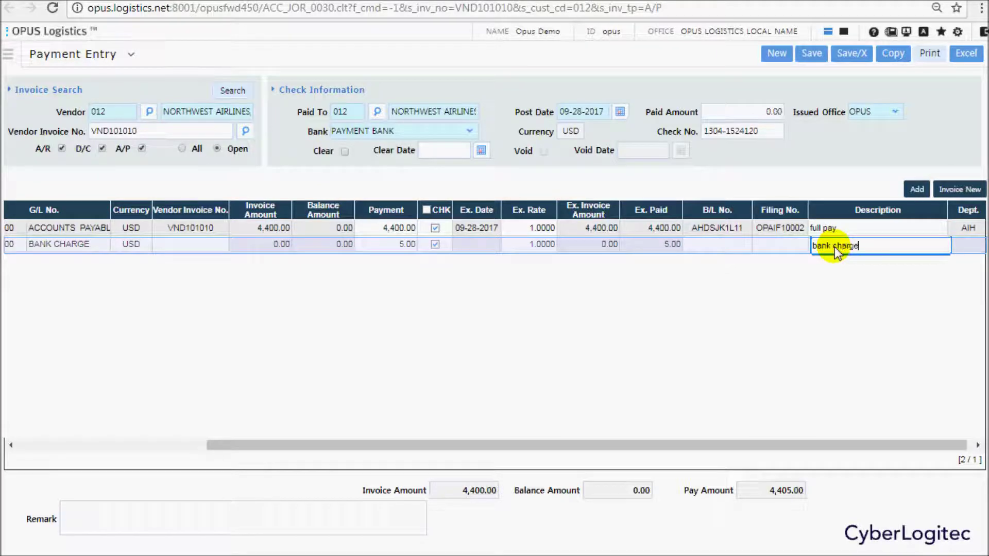
click(292, 513)
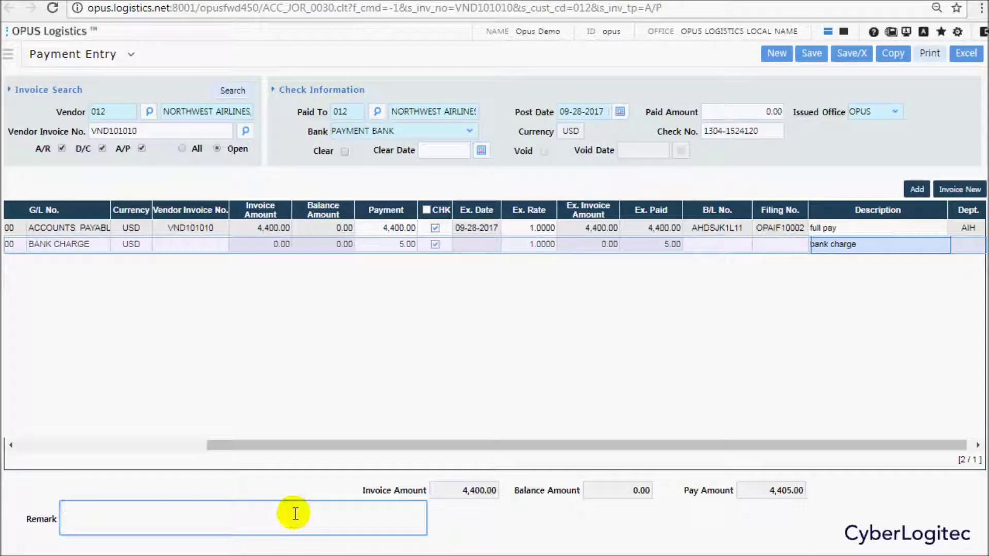
text(AA)
text(B)
text( # AHD)
text(SJK1L1)
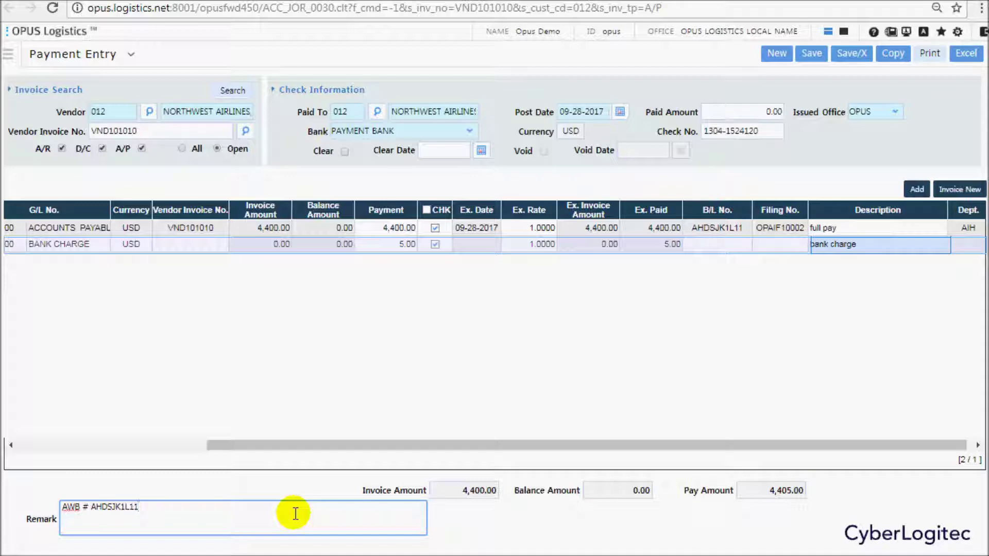
text(1)
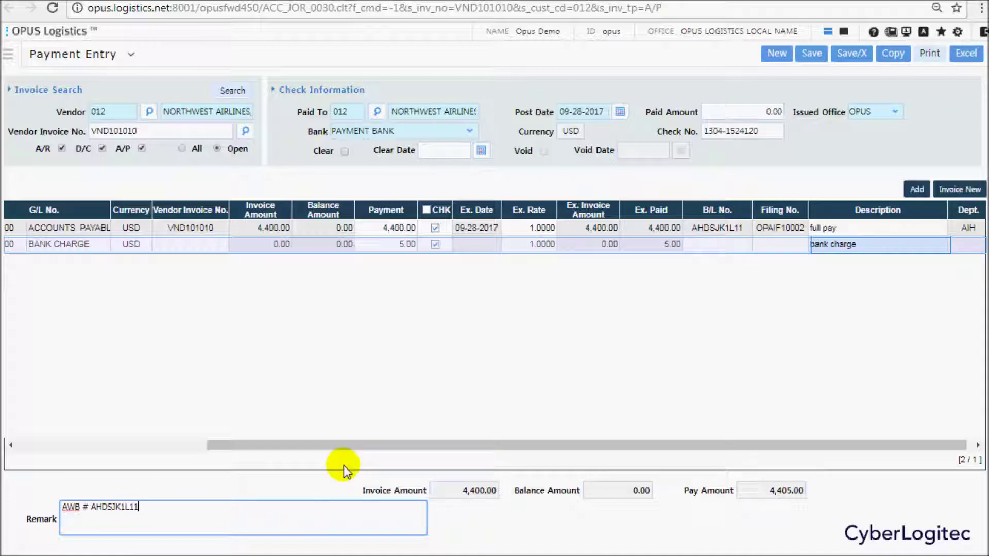
click(809, 53)
click(554, 89)
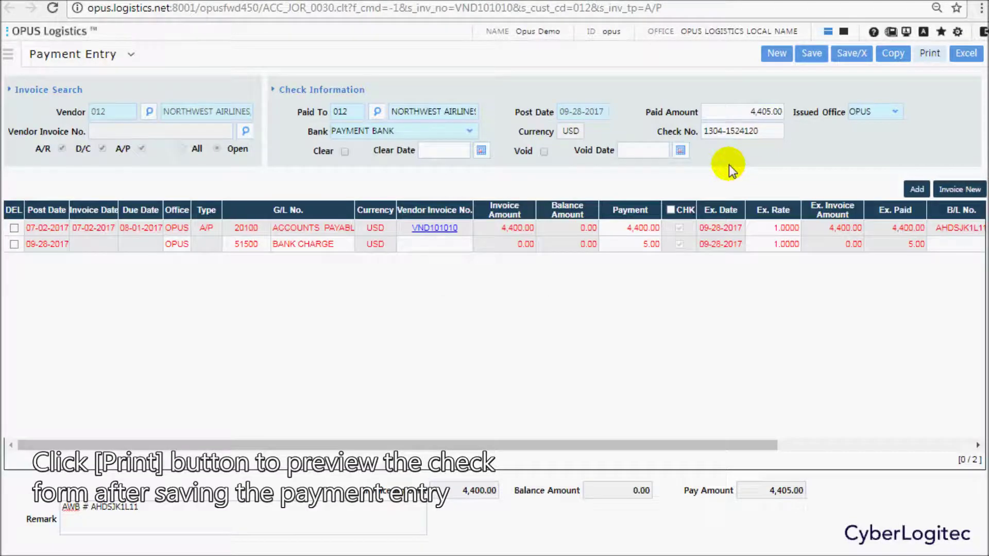
click(929, 54)
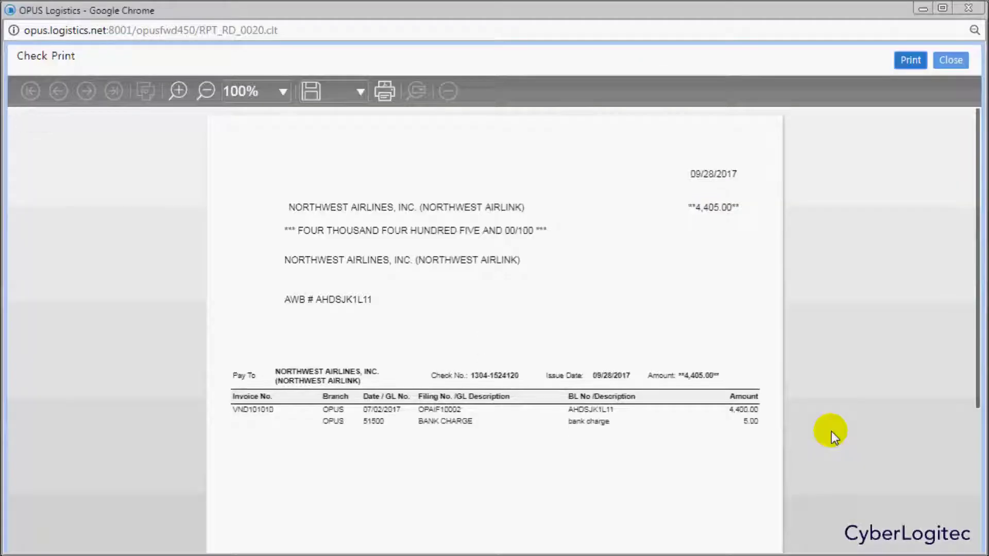
scroll(830, 357, down, 5)
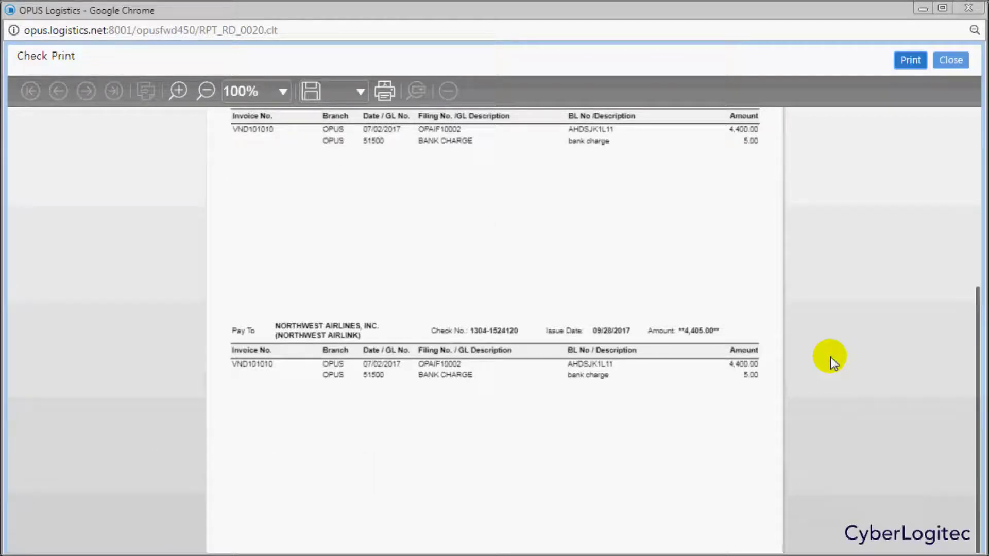
click(950, 60)
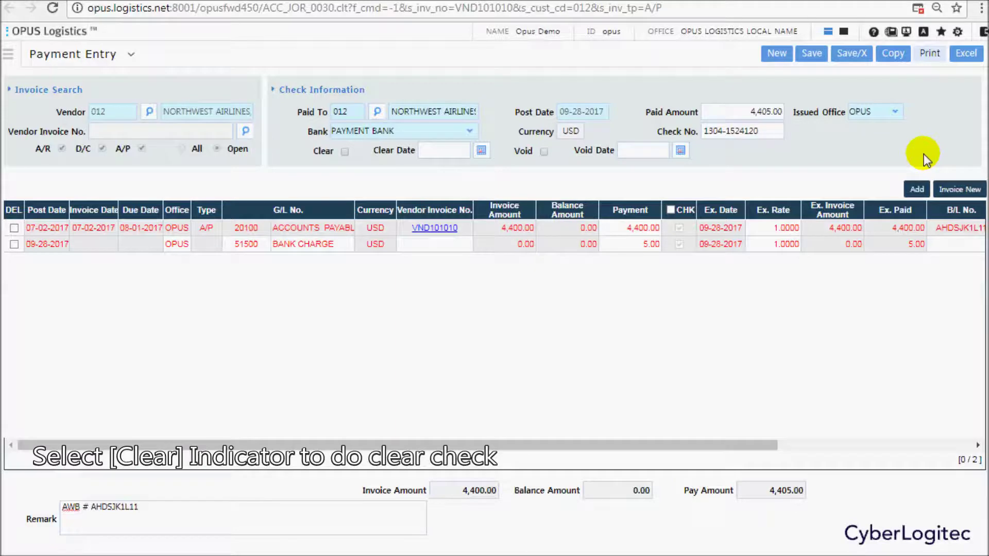
Mark the VND101010 check cleared on 09-28-2017, save it, and return to the Invoice List.
click(345, 151)
click(811, 55)
click(566, 88)
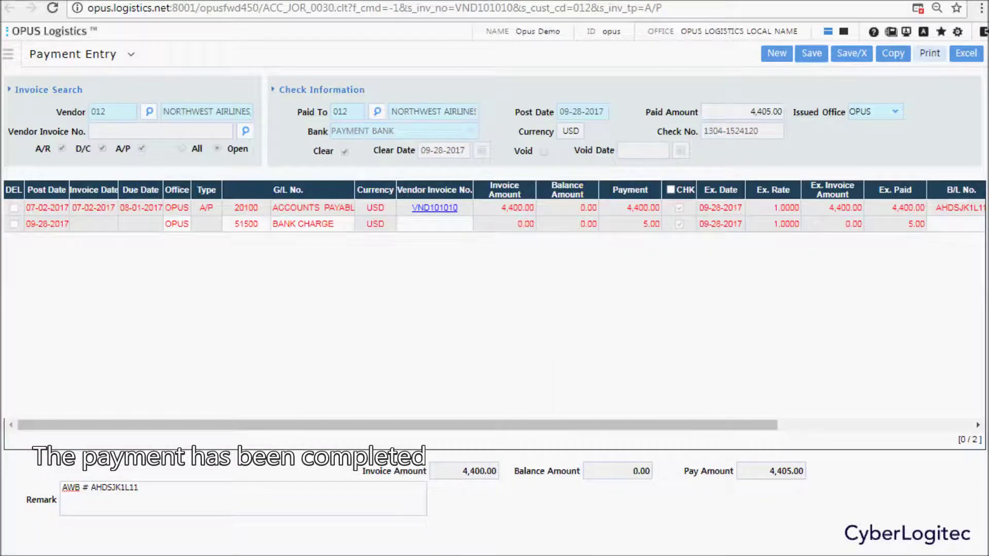
key(ctrl+w)
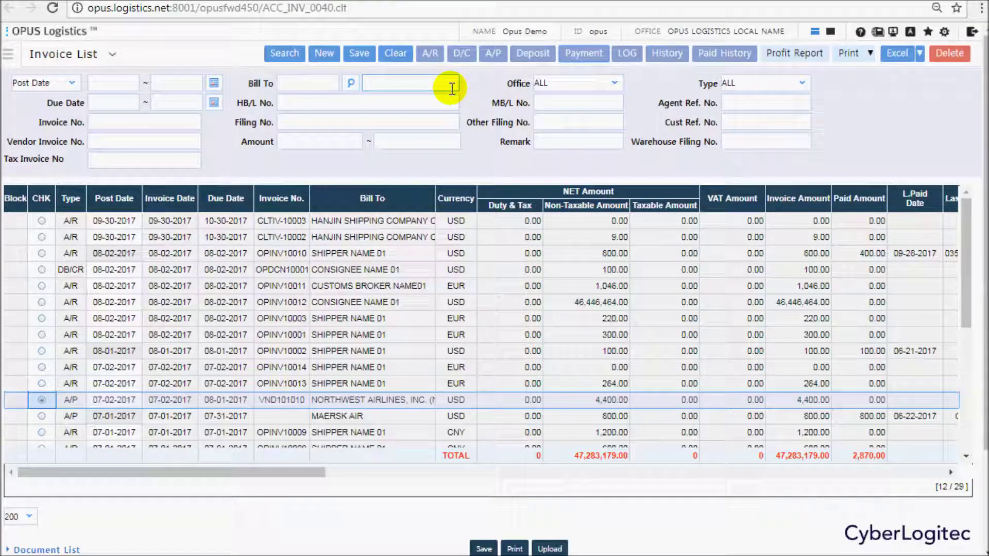
Refresh the invoice list and confirm VND101010 shows 4,400.00 paid of 4,400.00.
click(287, 52)
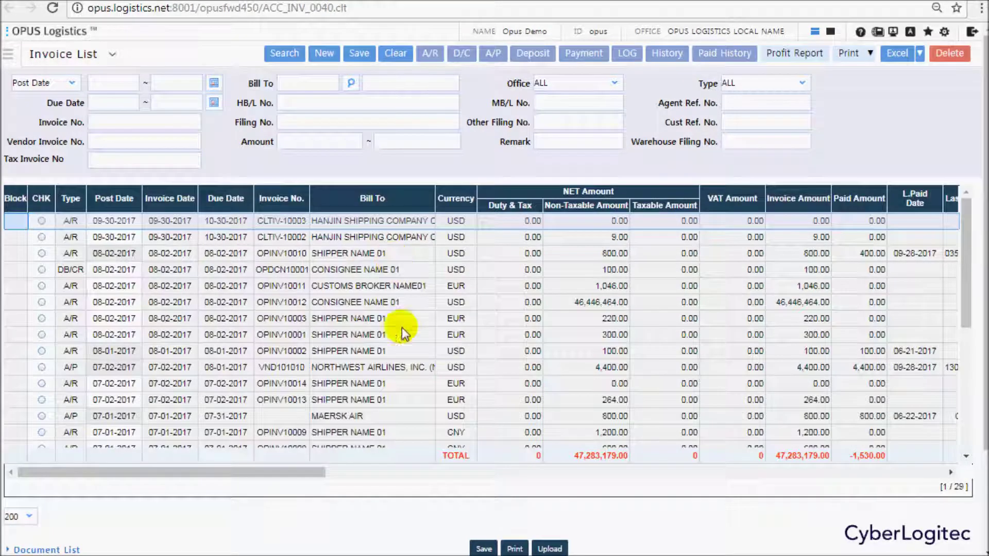
click(409, 369)
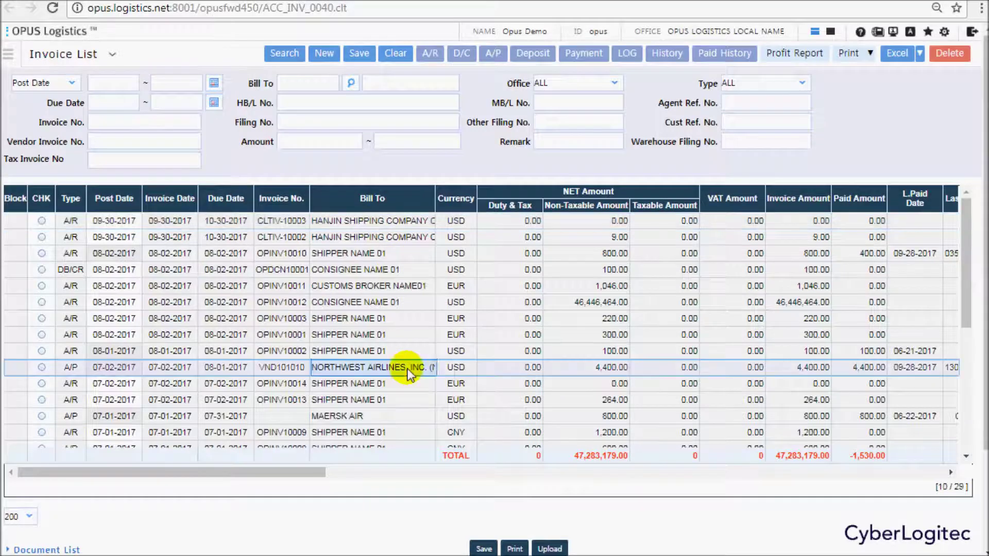
click(590, 370)
click(854, 369)
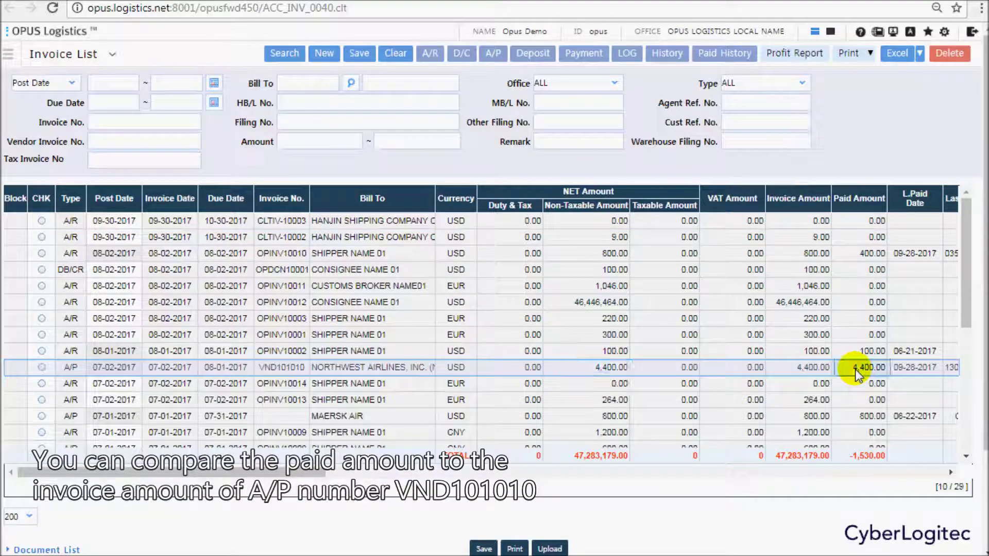
Review the Paid History of invoice VND101010, then close it.
click(728, 54)
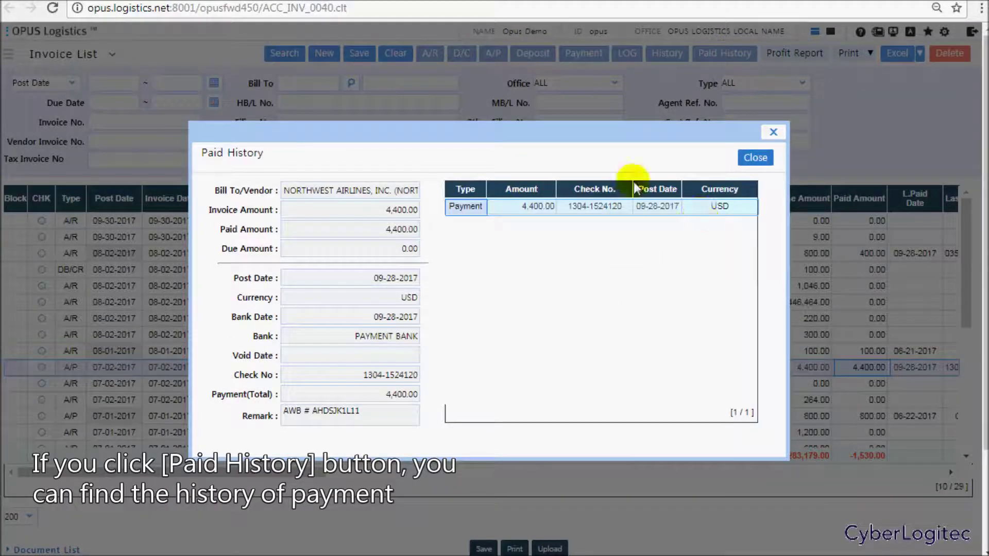
click(756, 161)
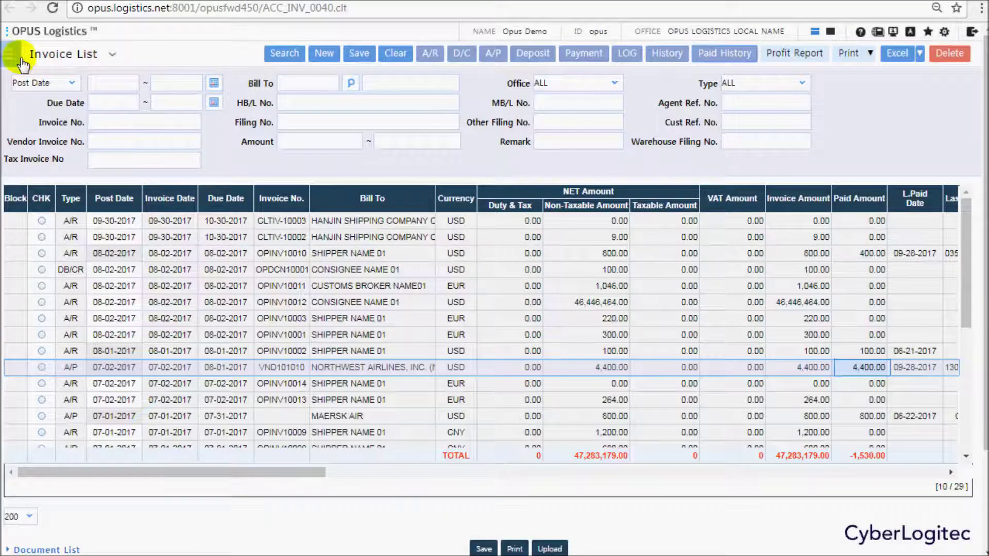
click(9, 54)
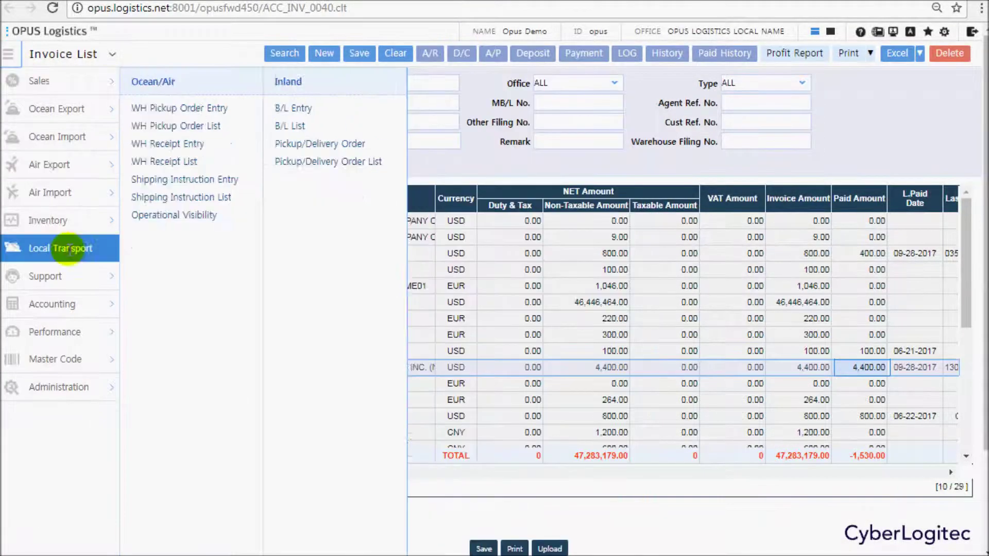
mouse_move(74, 307)
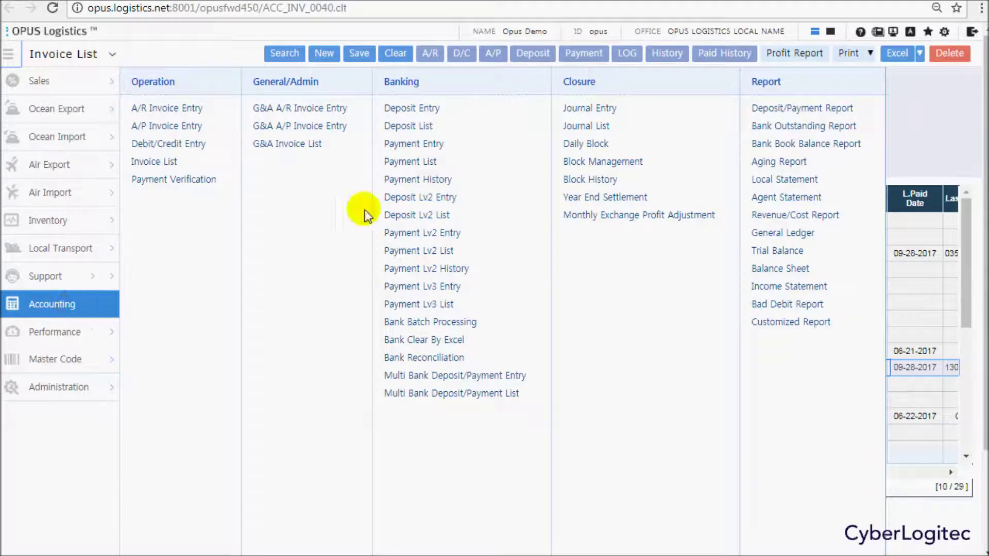
click(424, 162)
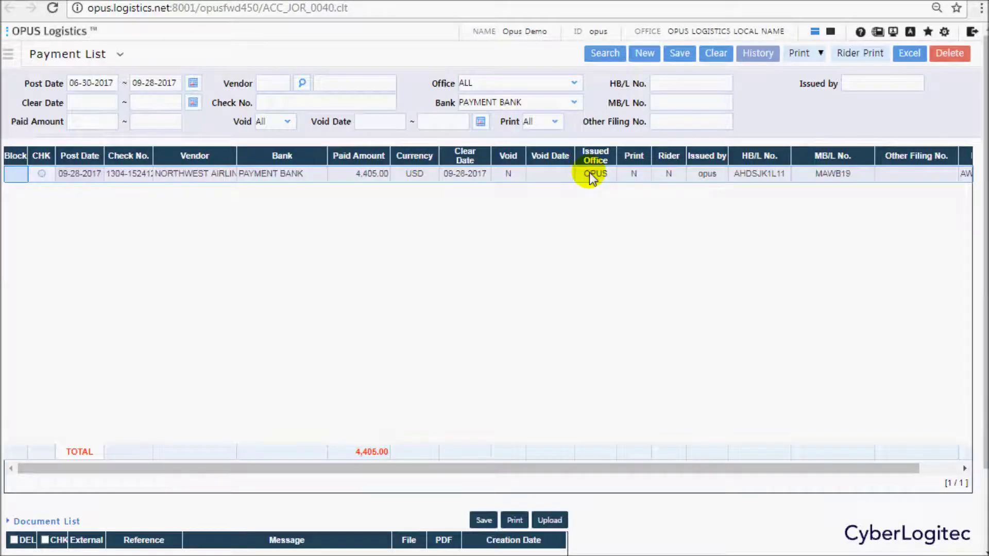
click(261, 178)
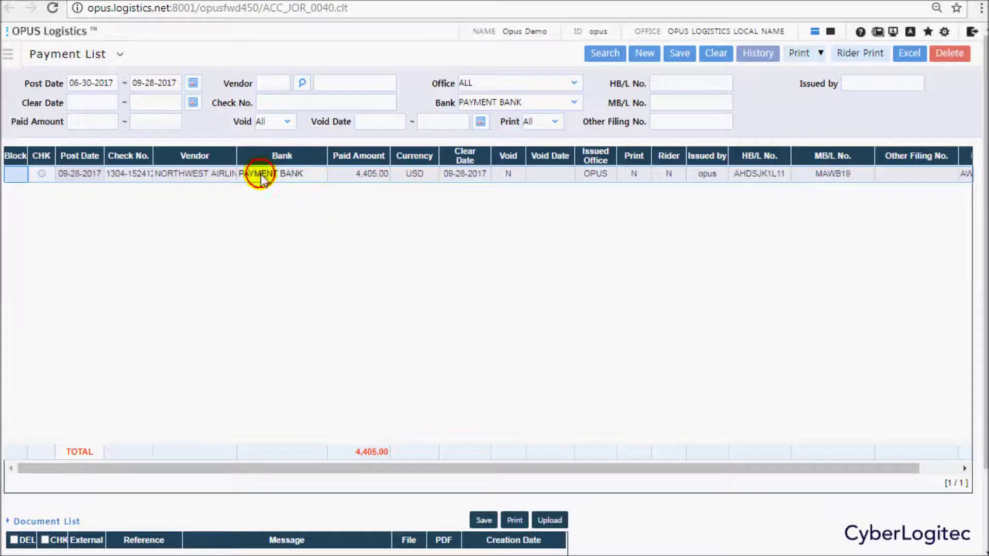
double_click(261, 178)
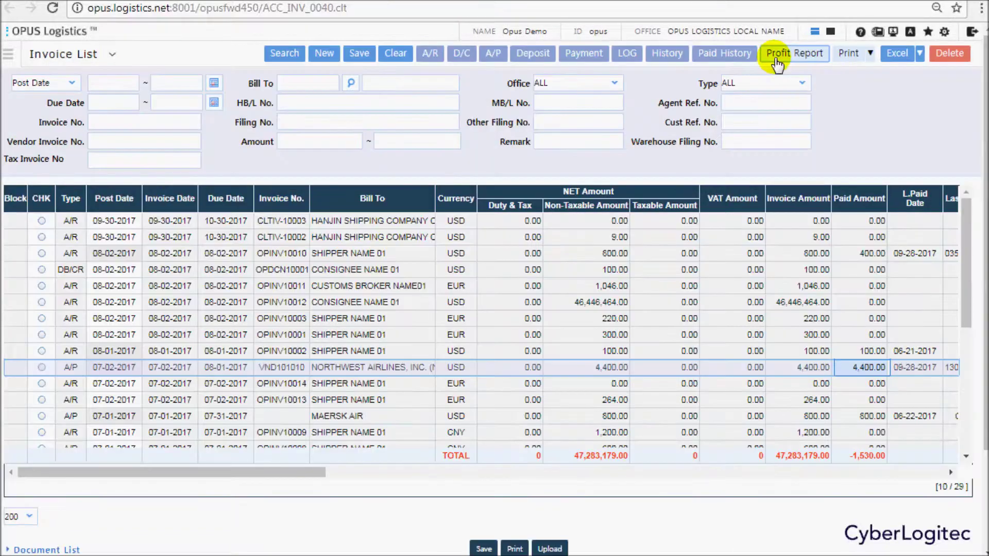
click(778, 57)
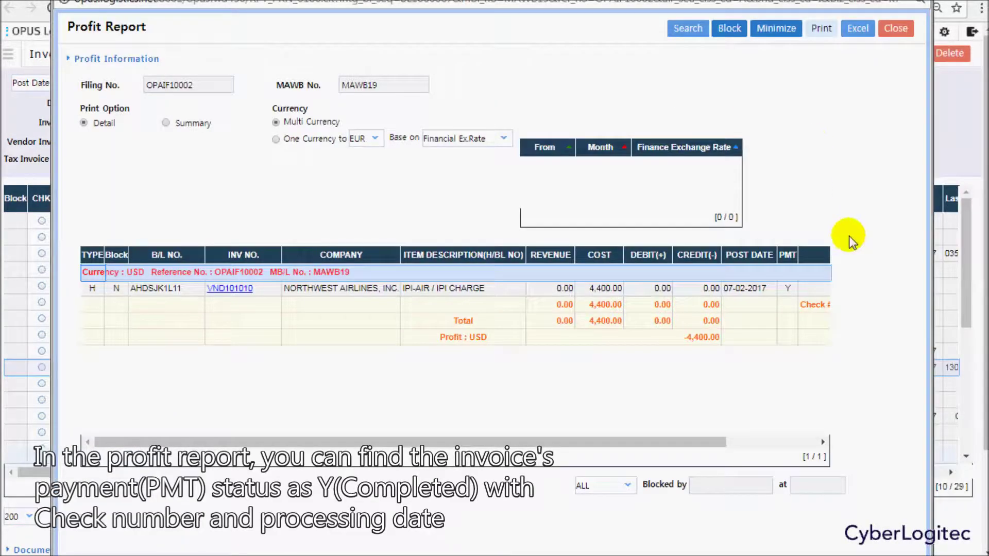
drag(706, 441, 802, 440)
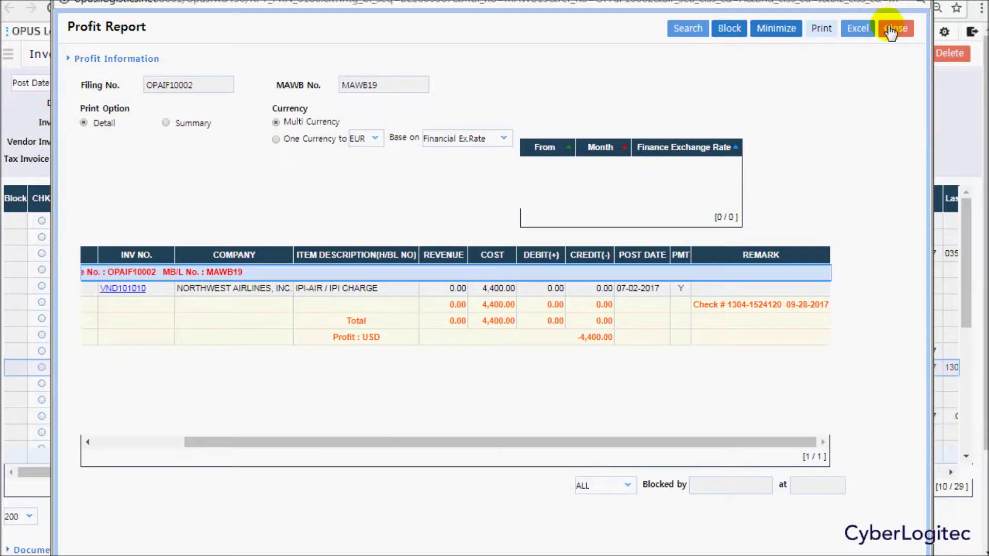
click(895, 29)
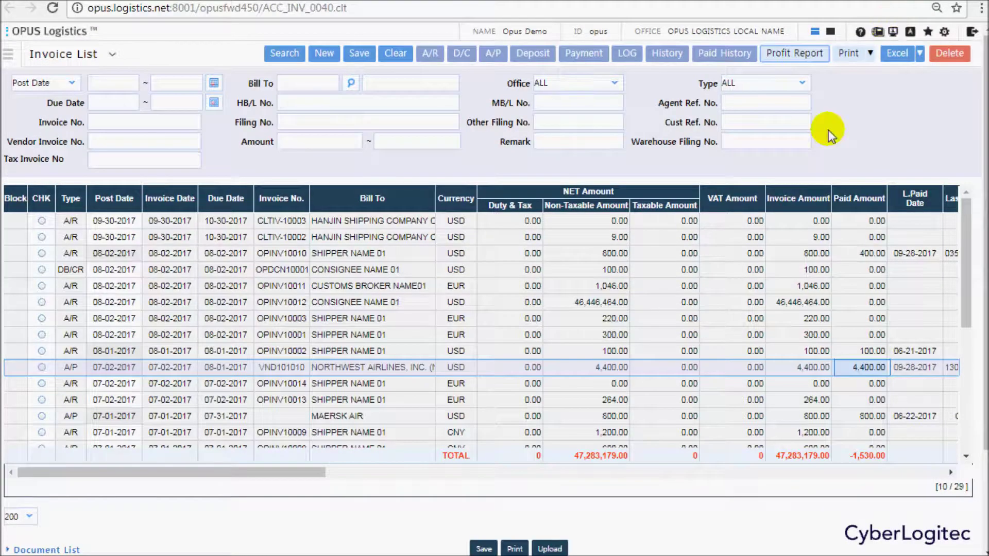
Open Accounting > Payment History and list payments for the set period, inspecting OPINV10010.
click(8, 56)
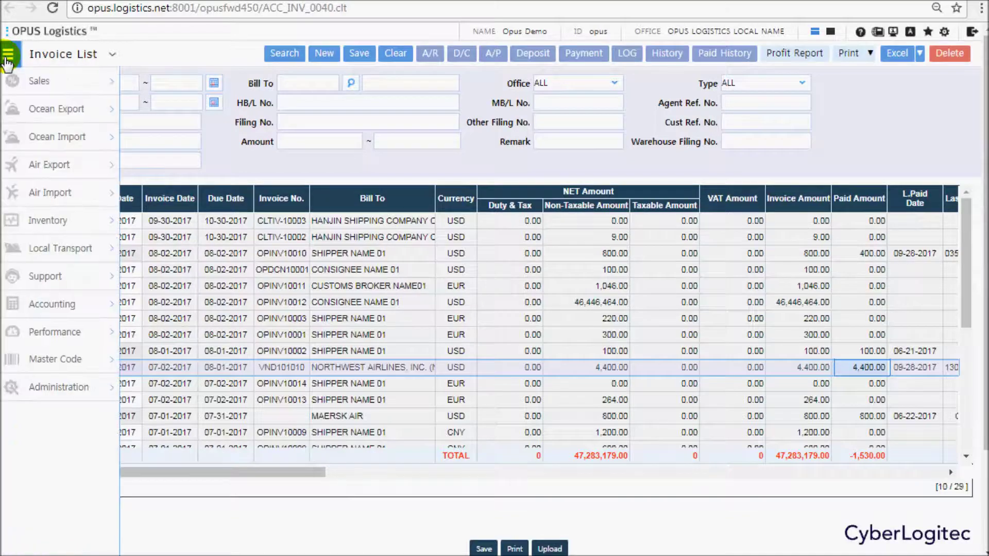
click(68, 304)
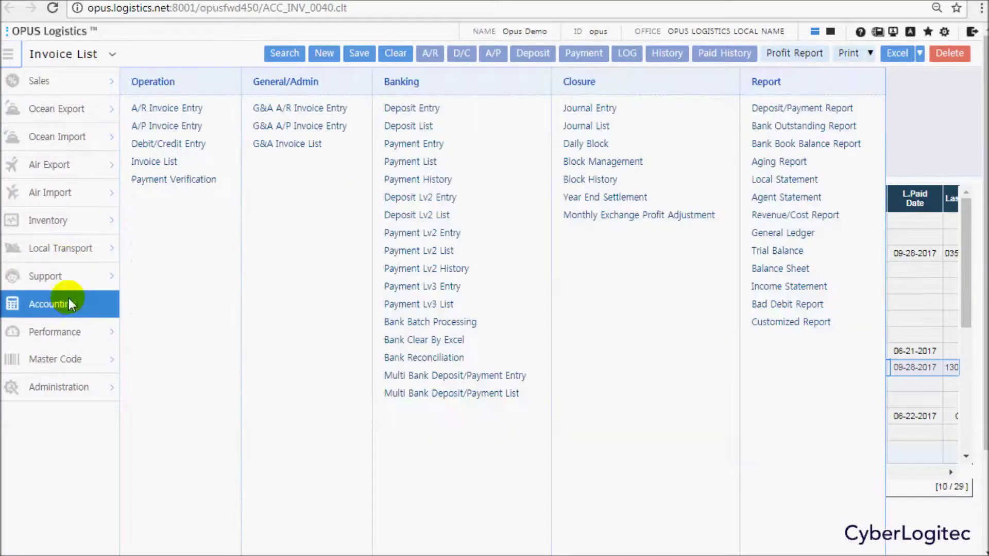
click(436, 180)
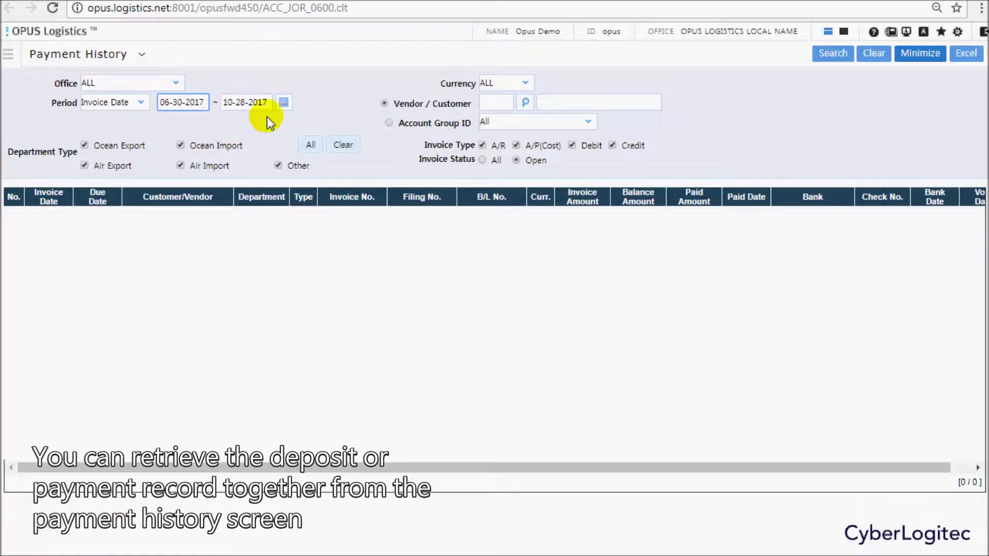
click(827, 53)
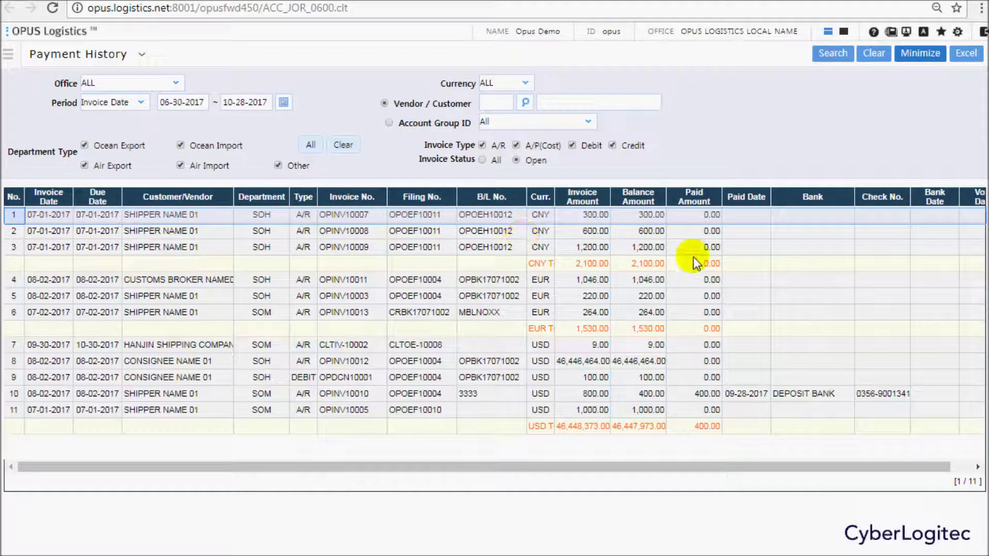
click(707, 398)
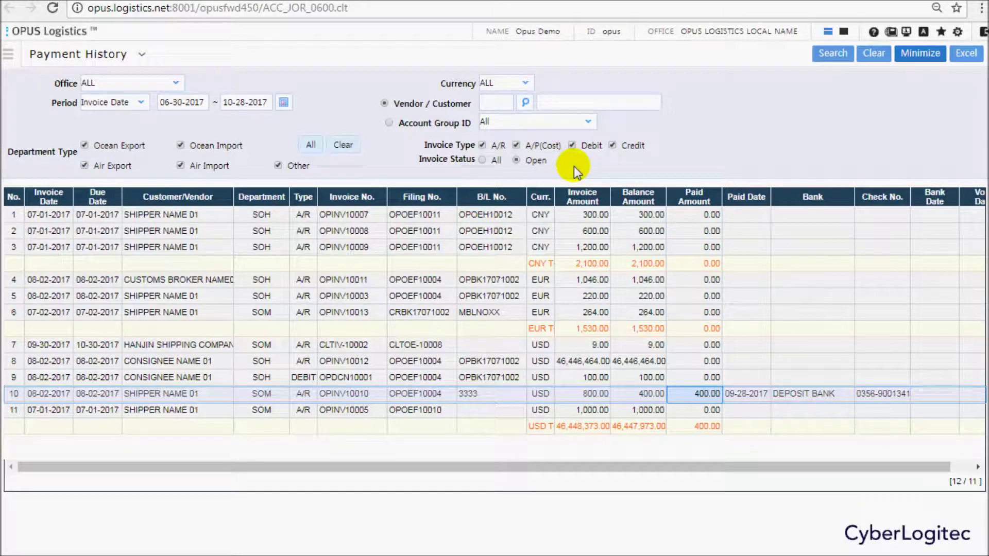
Filter the payment history to vendor/customer SHIPPER NAME 01 with currency USD.
click(560, 102)
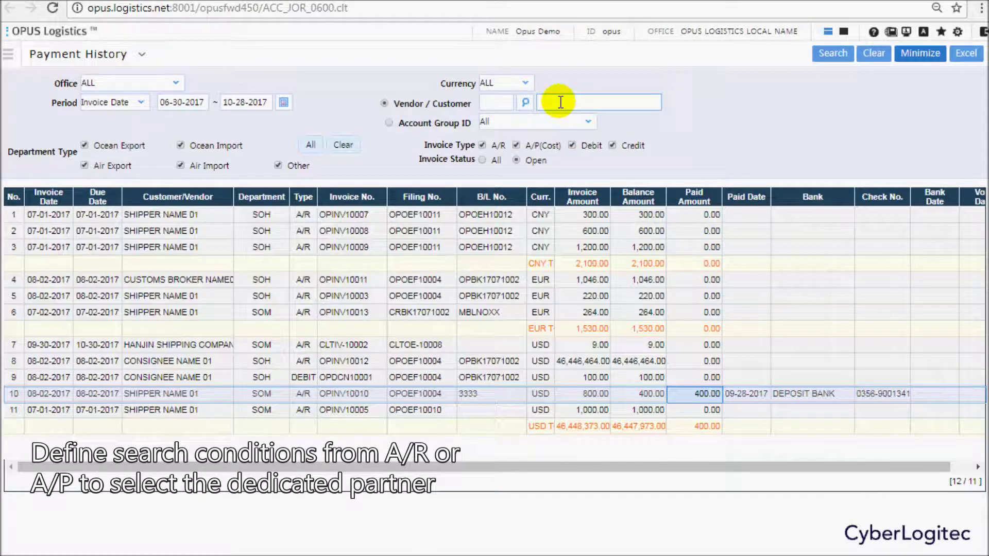
text(S)
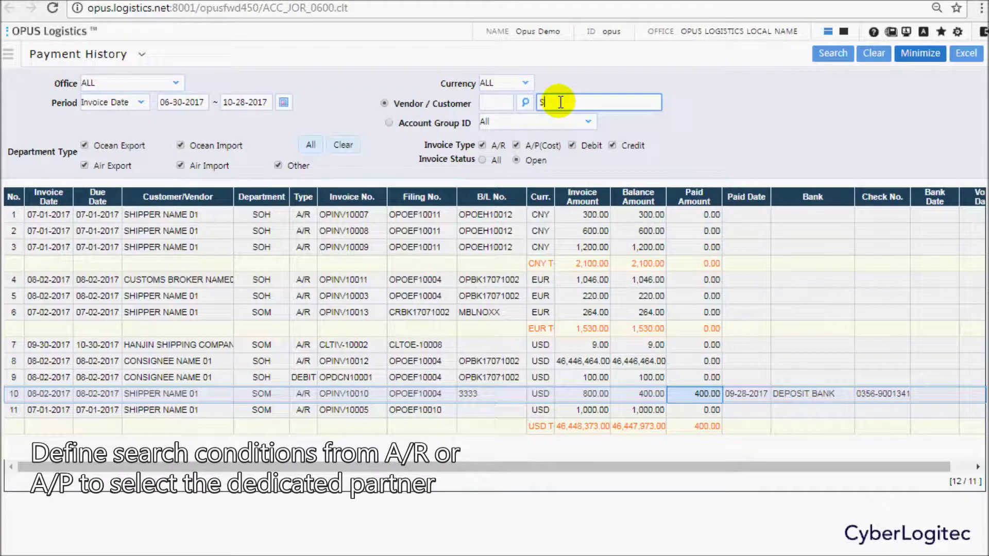
text(HIPPER NAME)
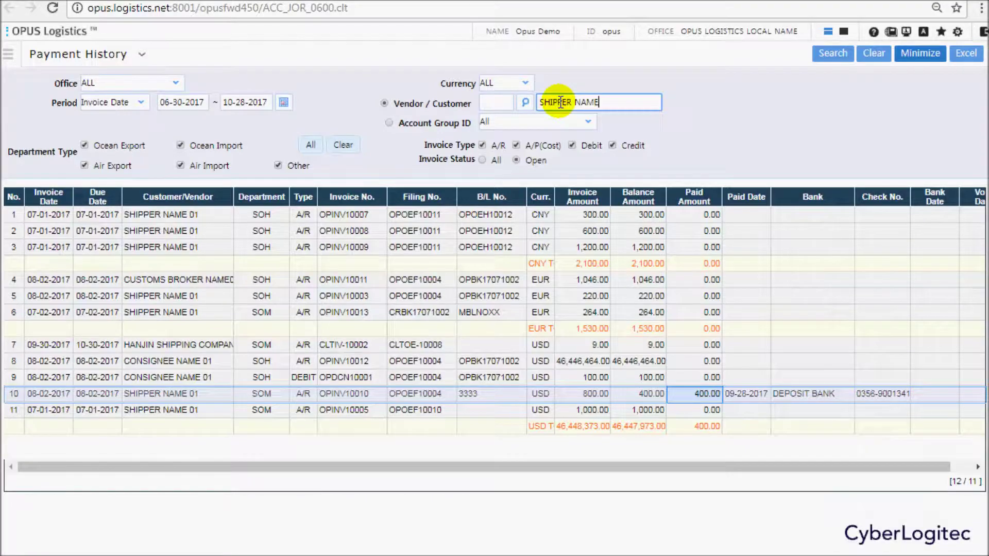
key(Return)
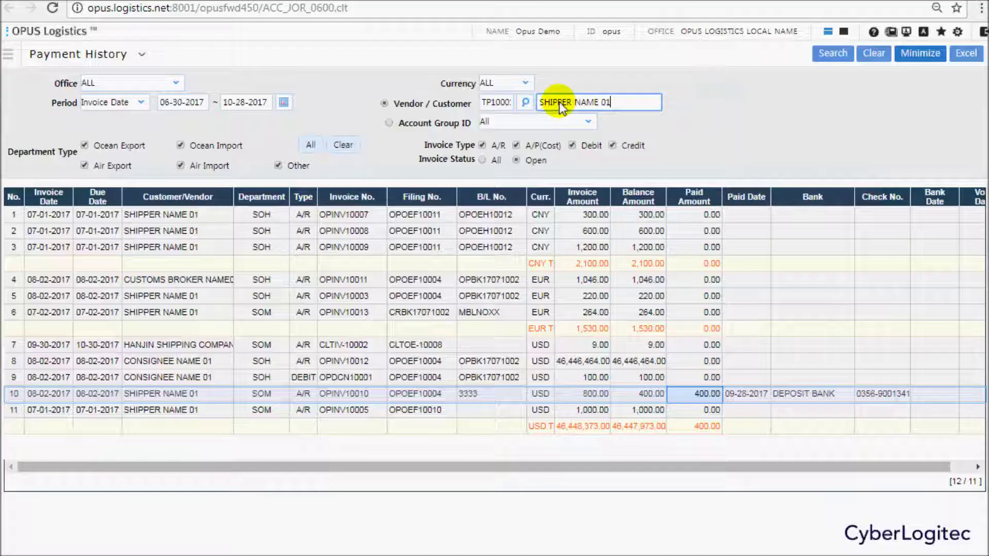
click(832, 54)
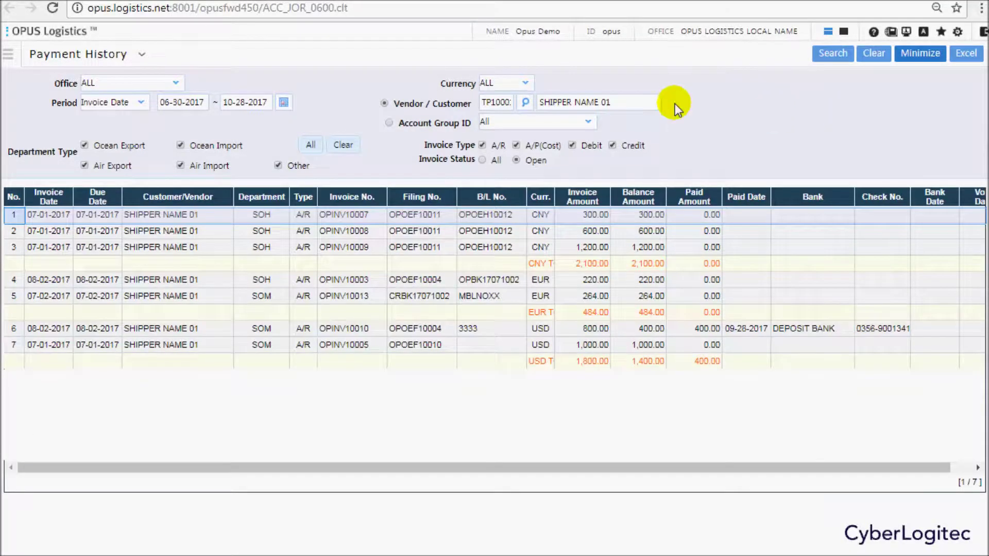
click(515, 84)
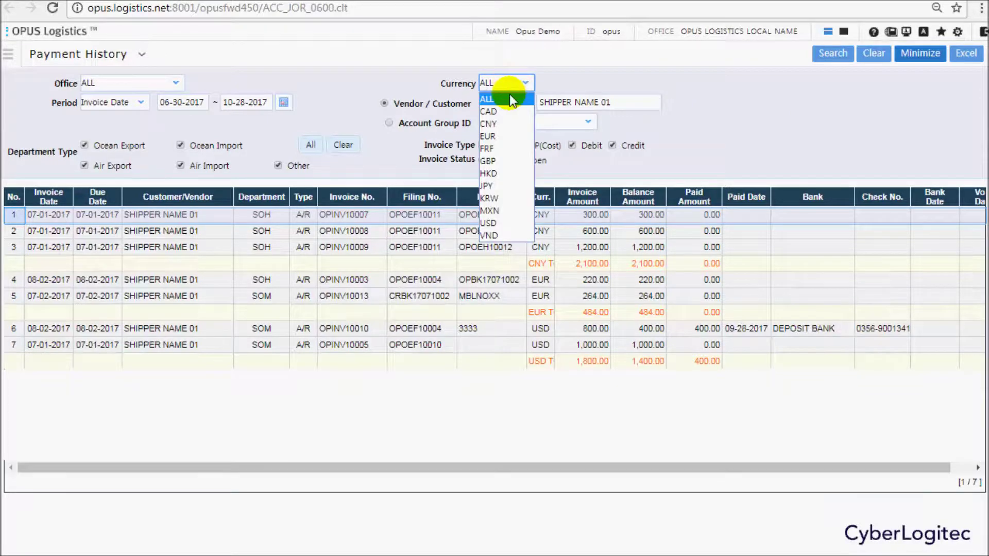
click(511, 222)
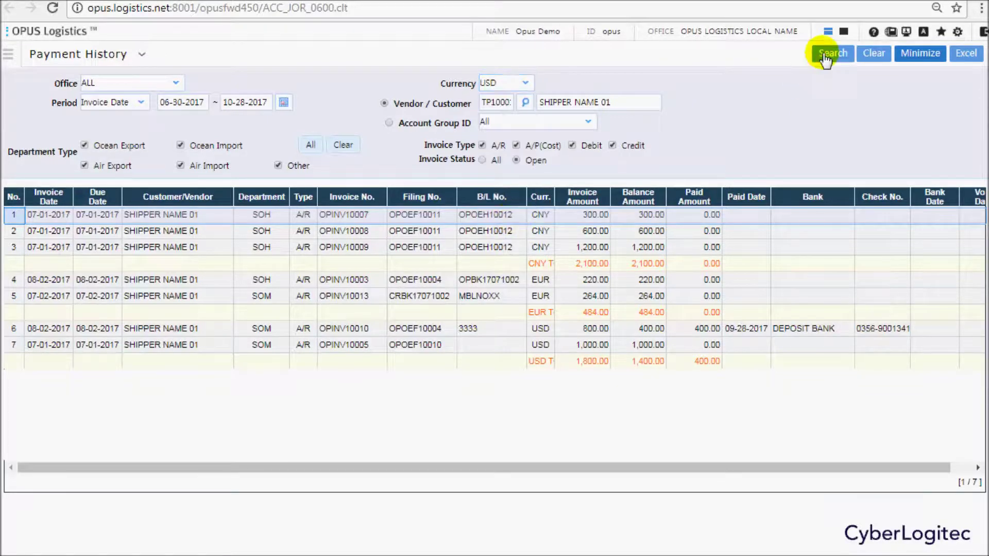
click(822, 55)
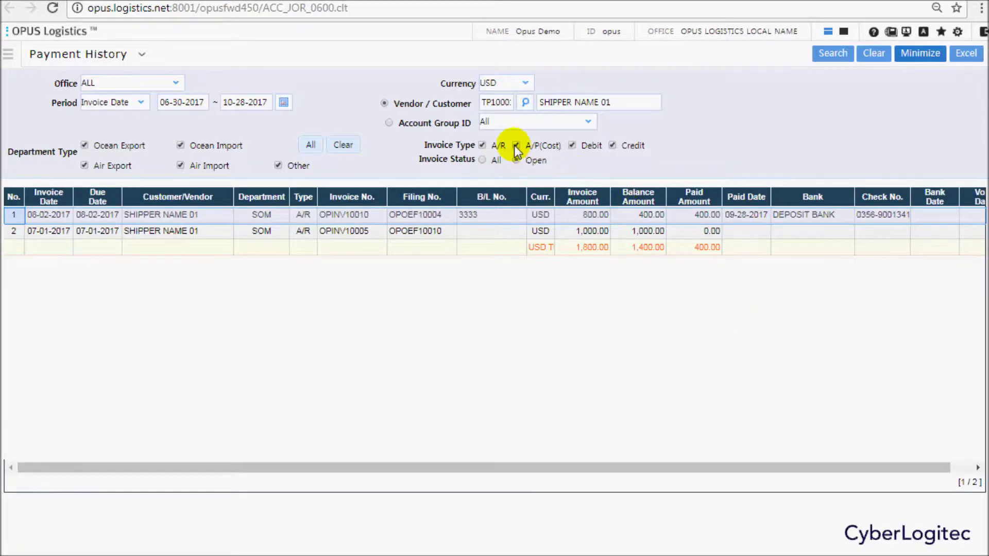
click(730, 147)
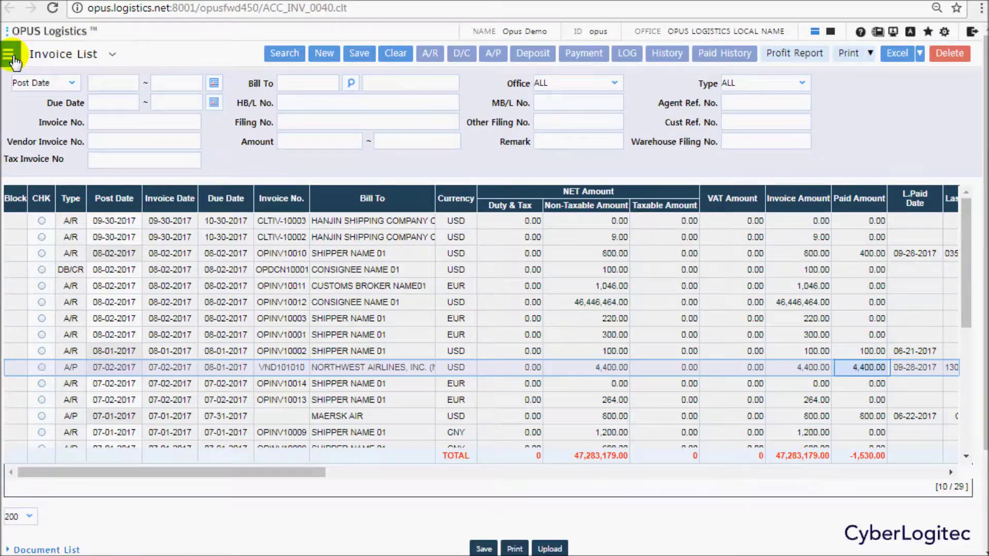
Open Accounting > Payment Lv2 Entry and enter SHIPPER NAME 01 as the vendor.
click(11, 56)
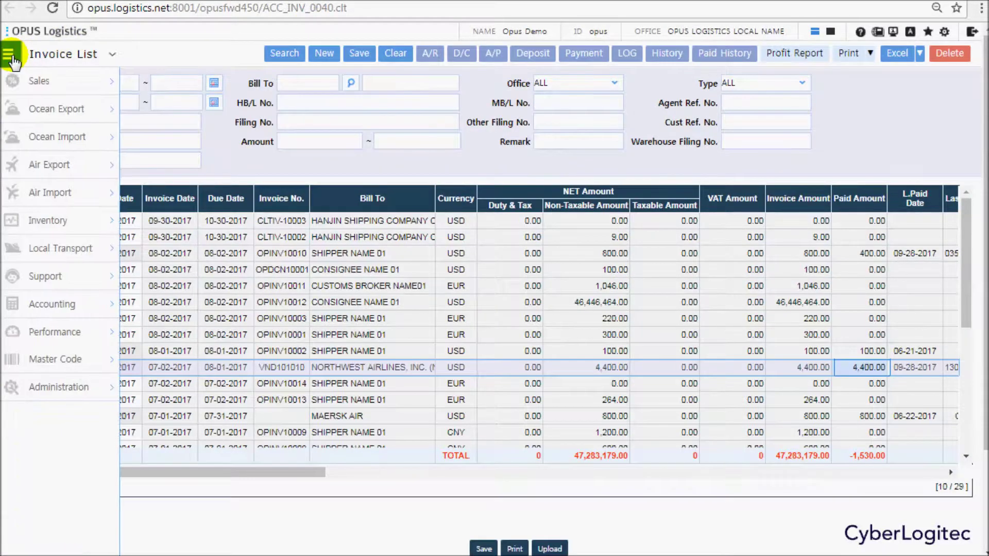
mouse_move(76, 302)
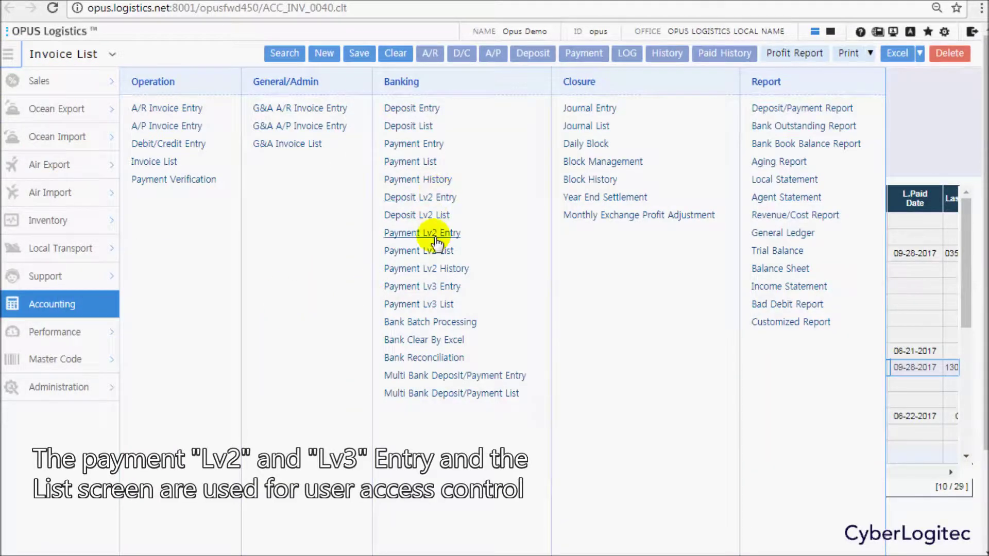
click(434, 236)
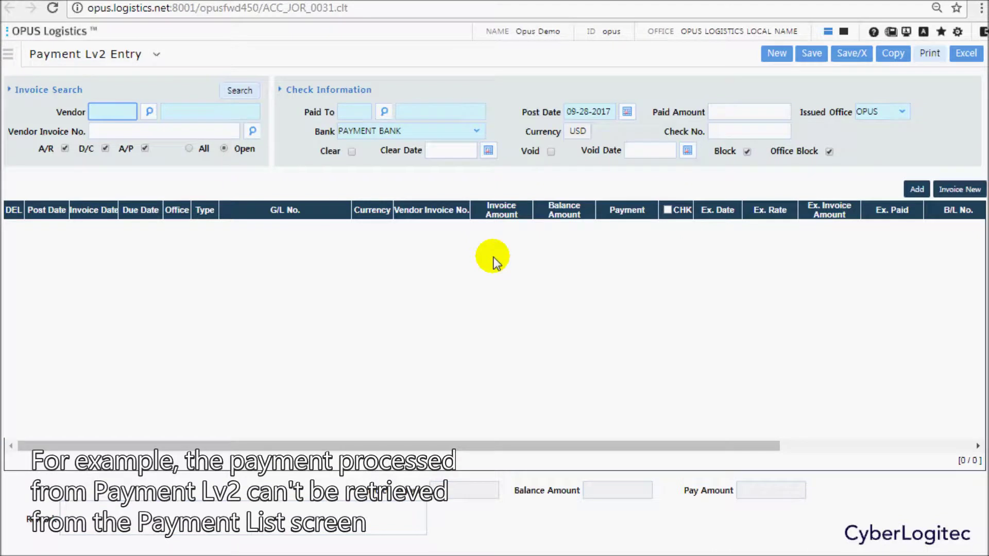
click(196, 113)
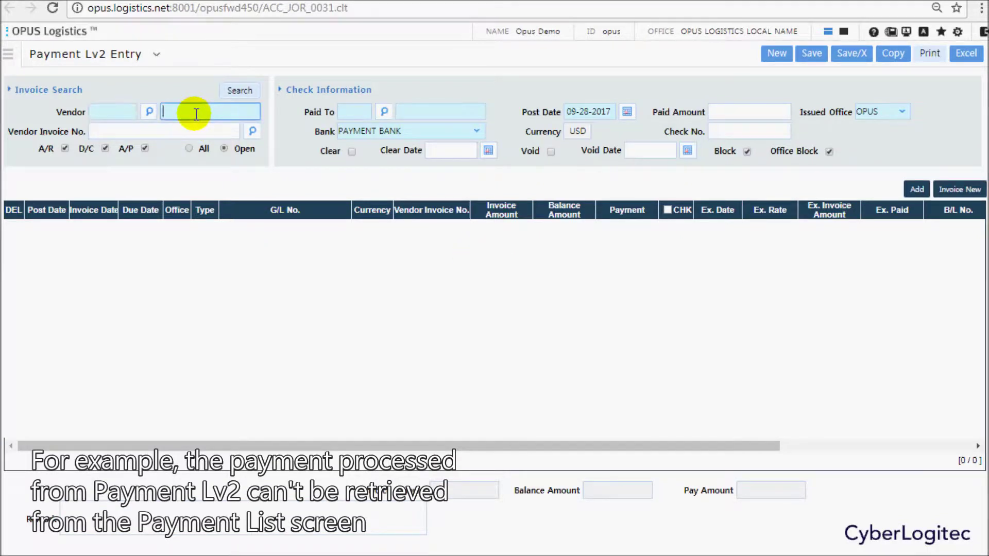
click(191, 112)
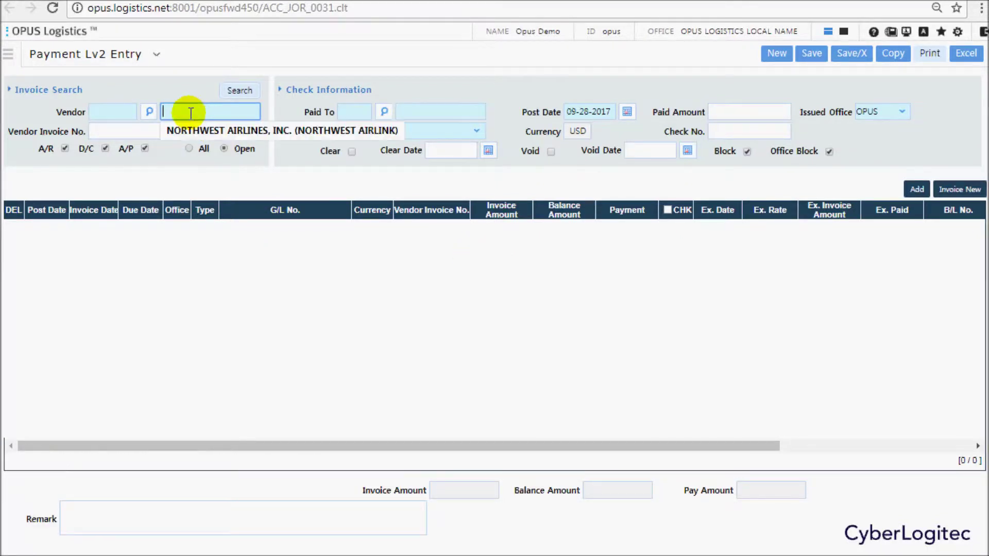
text(SHIPPER)
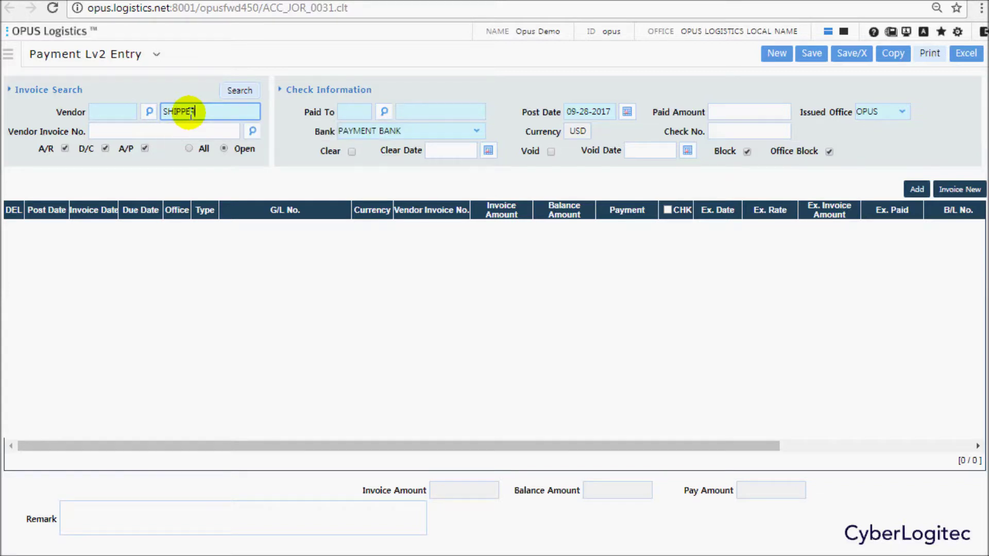
text( NAME 01)
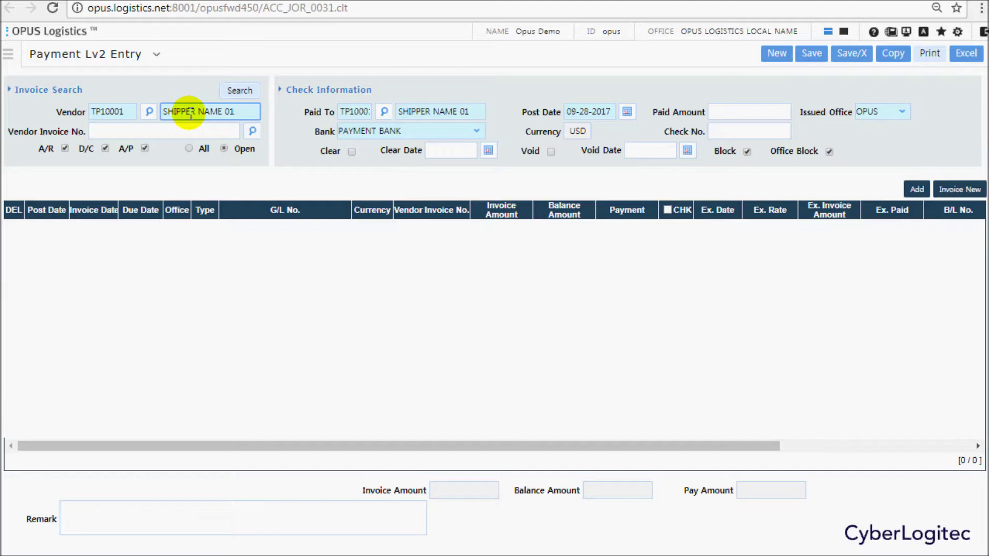
click(239, 91)
Uncheck A/R and D/C so the search returns only open A/P invoices.
click(65, 149)
click(107, 148)
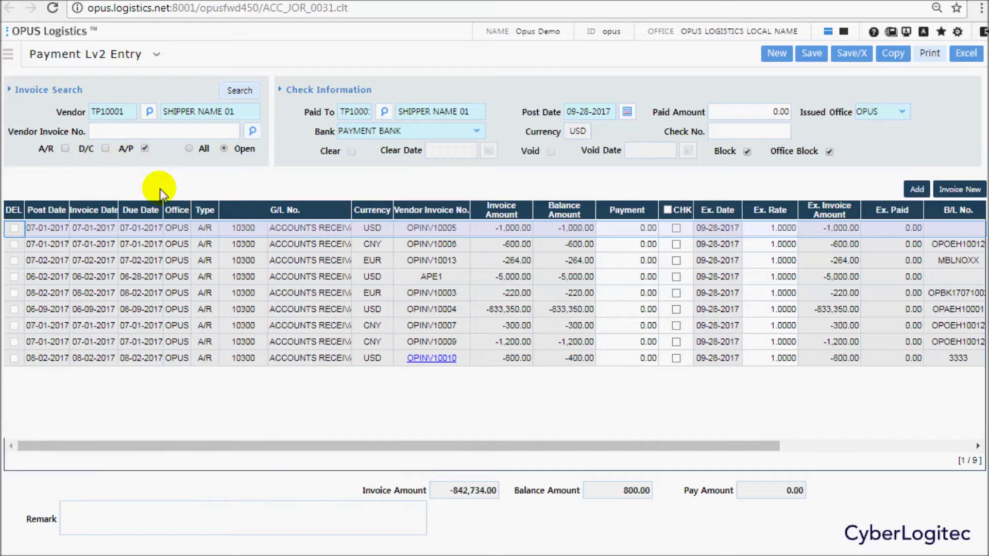
click(238, 90)
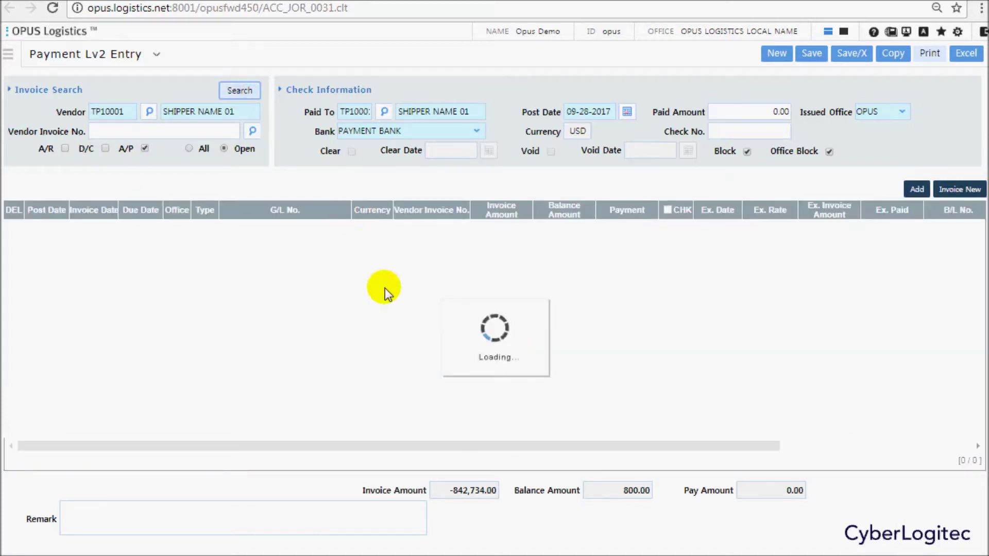